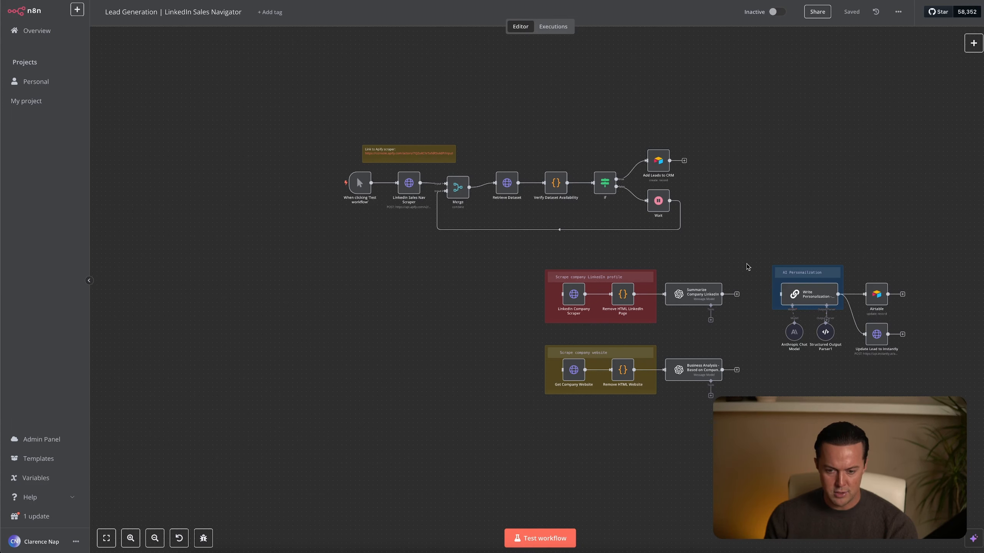
Open the Apify scraper page linked in the sticky note above the LinkedIn Sales Nav Scraper node.
scroll(743, 247, "up", 2)
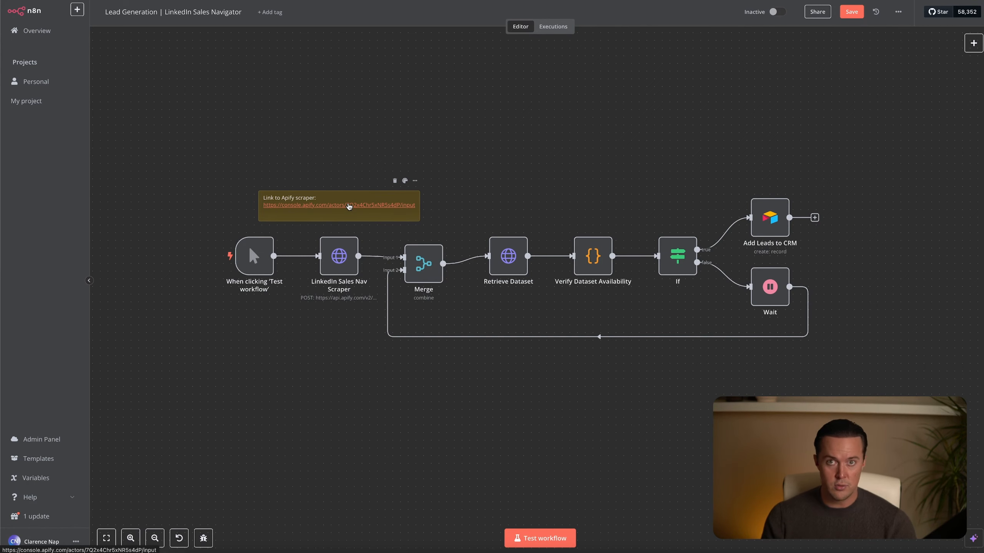
left_click(349, 207)
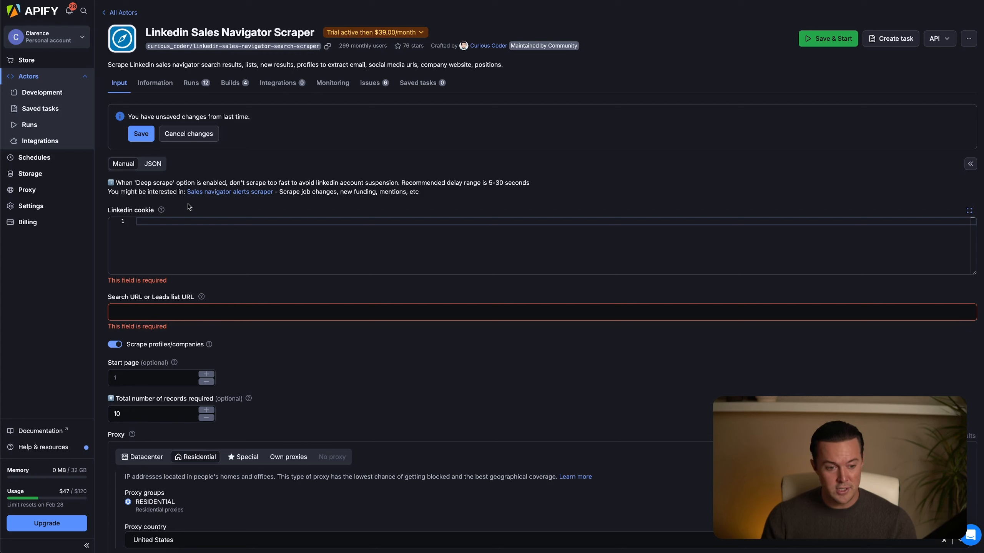
mouse_move(162, 211)
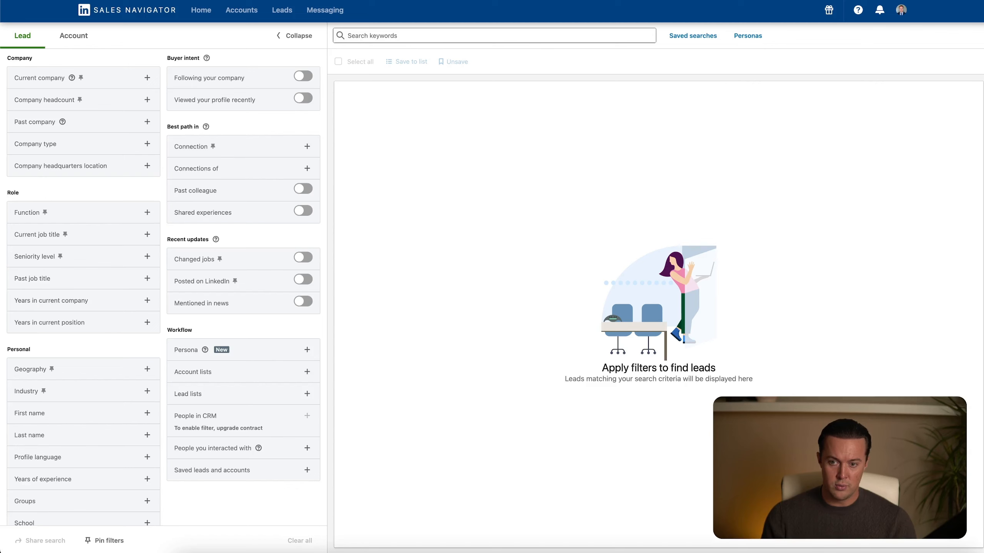
left_click(903, 1)
left_click(832, 74)
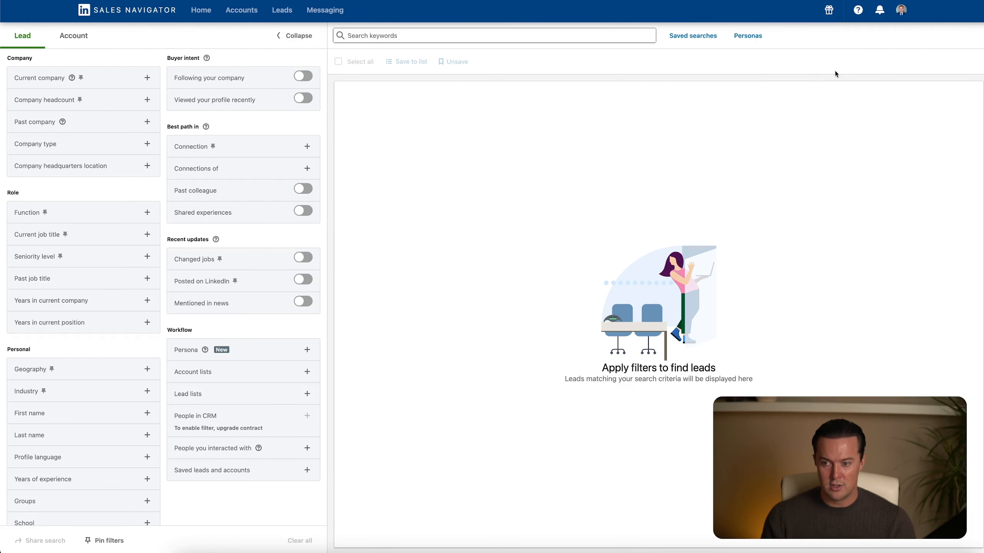
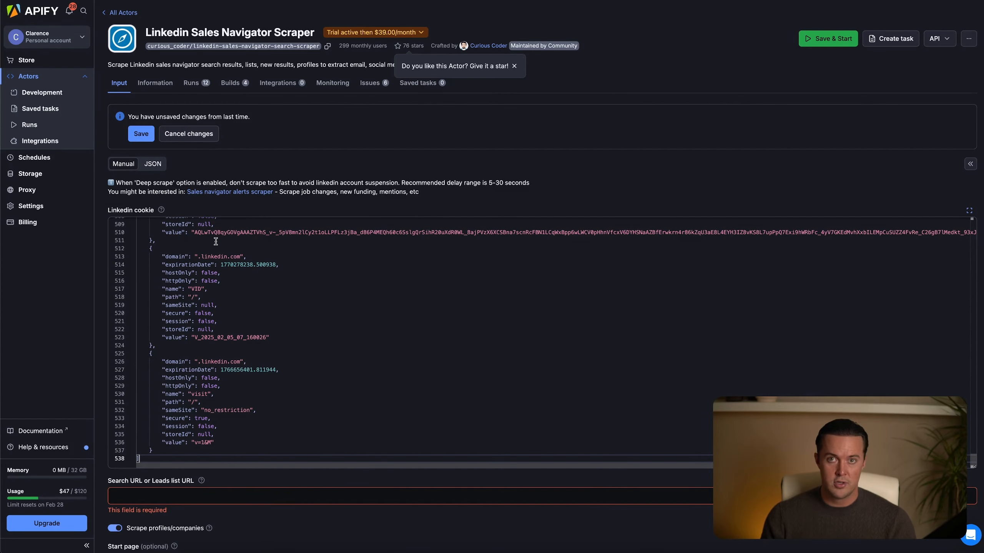
Examine the LinkedIn cookie JSON in the scraper input and go to the Search URL or Leads list URL field.
scroll(216, 242, "up", 5)
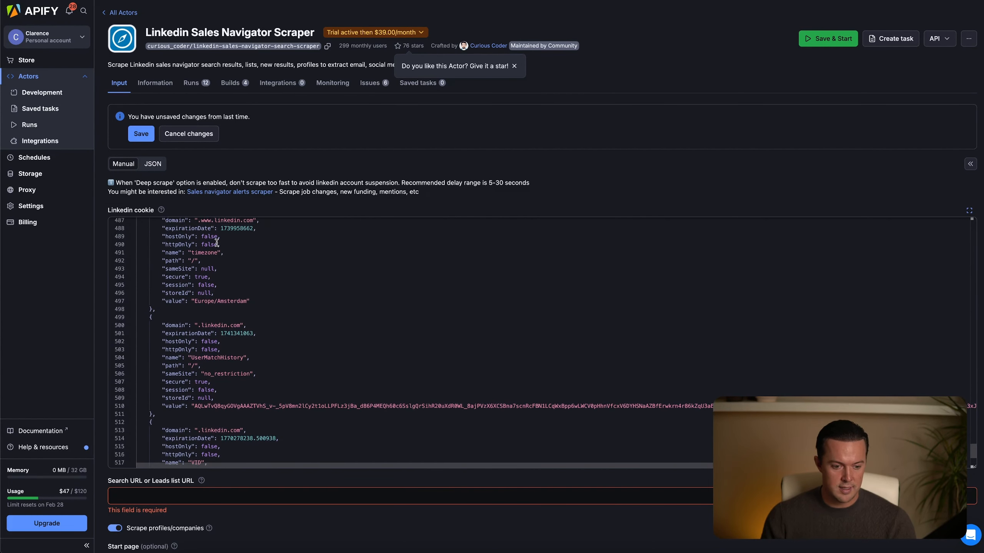
scroll(216, 242, "up", 8)
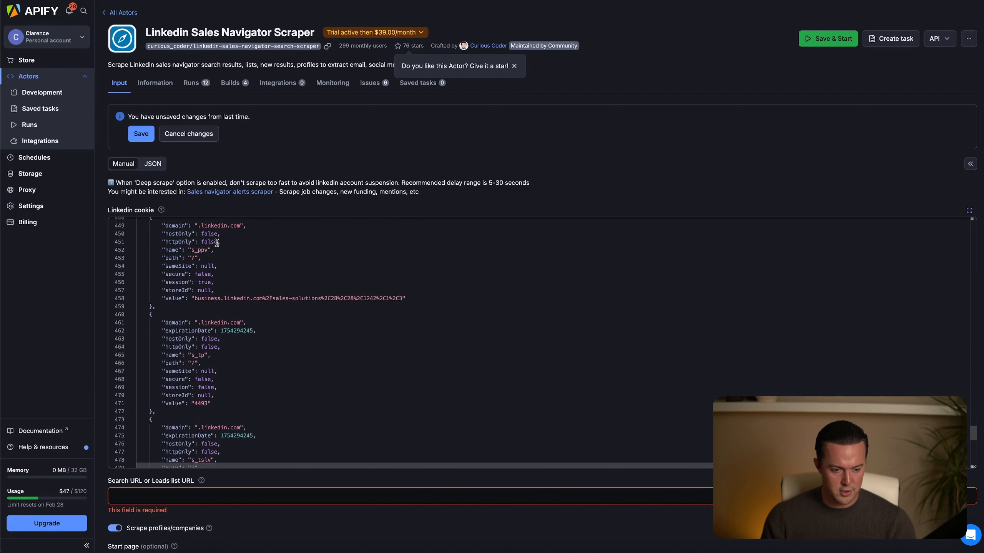
scroll(216, 242, "up", 12)
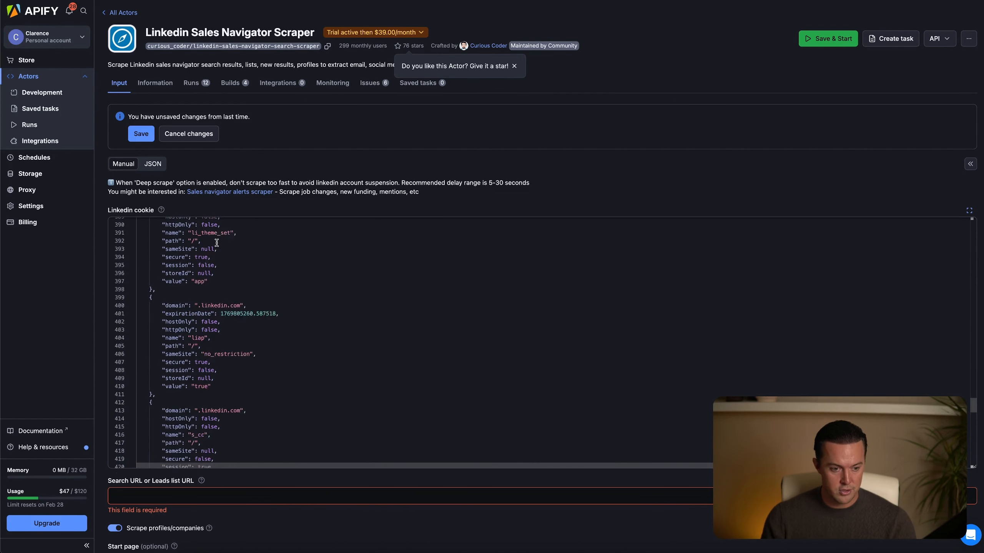
scroll(216, 242, "up", 3)
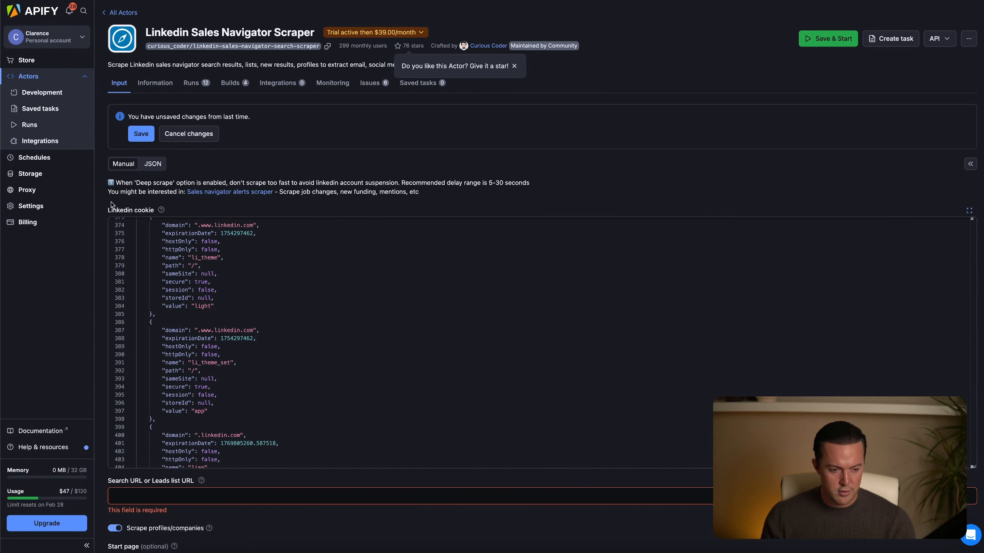
scroll(108, 204, "down", 2)
scroll(109, 204, "down", 1)
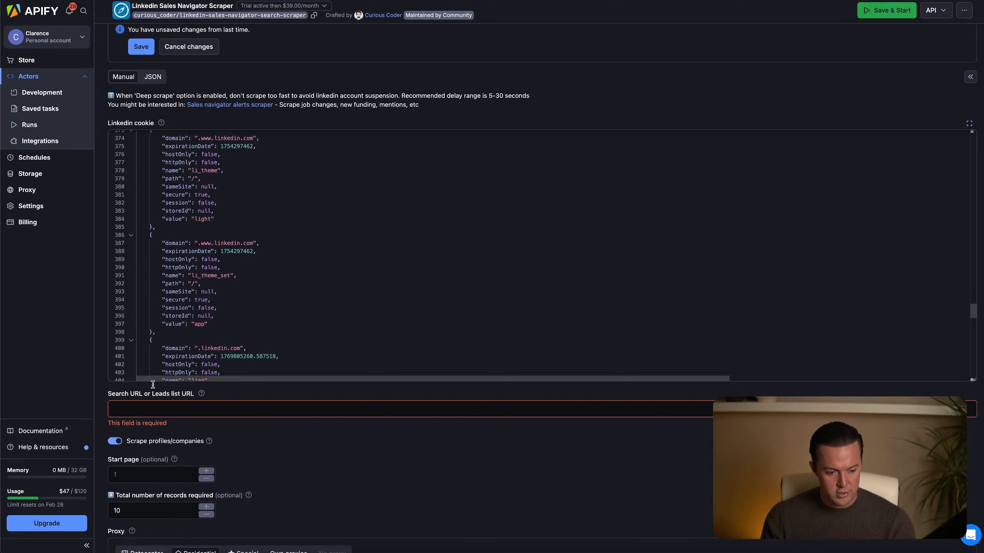
left_click(153, 404)
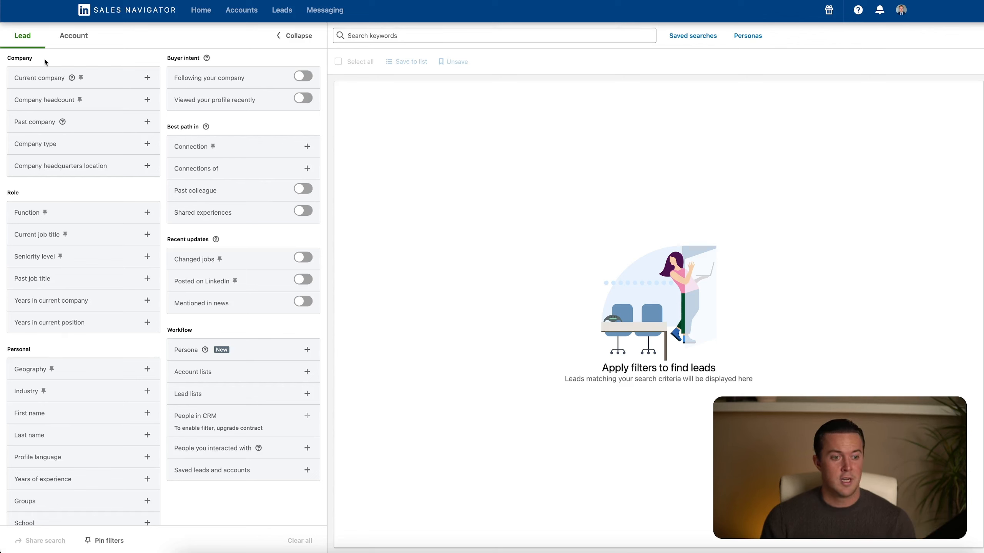
Expand the Company headcount filter in the LinkedIn Sales Navigator lead search.
left_click(146, 102)
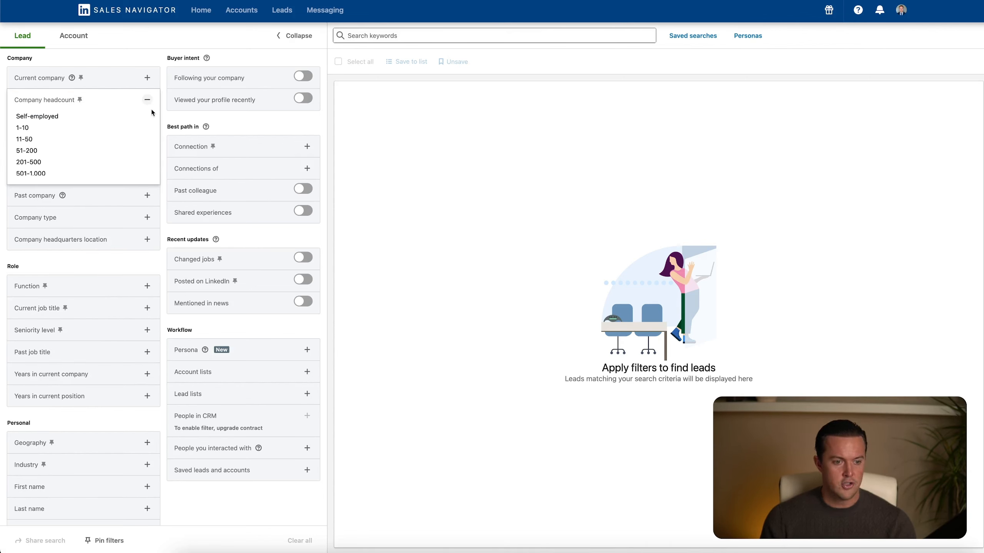
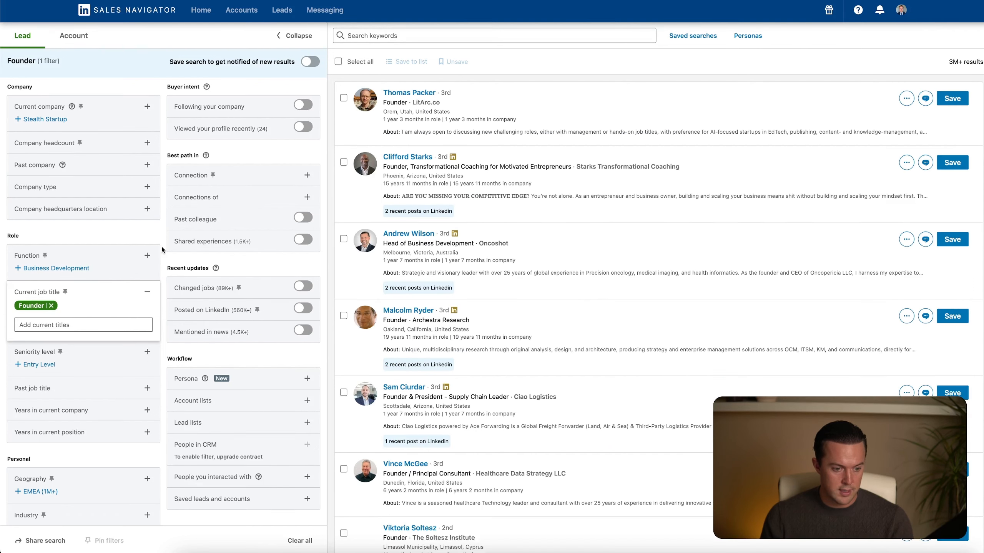
Add Design Services as an included industry to the Founder lead search and check the results count.
left_click(161, 246)
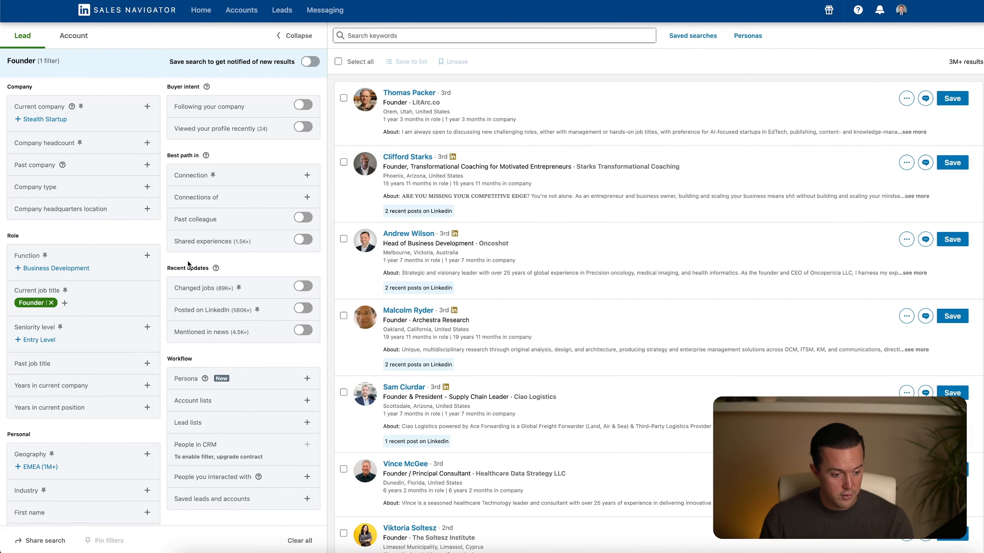
scroll(157, 262, "down", 3)
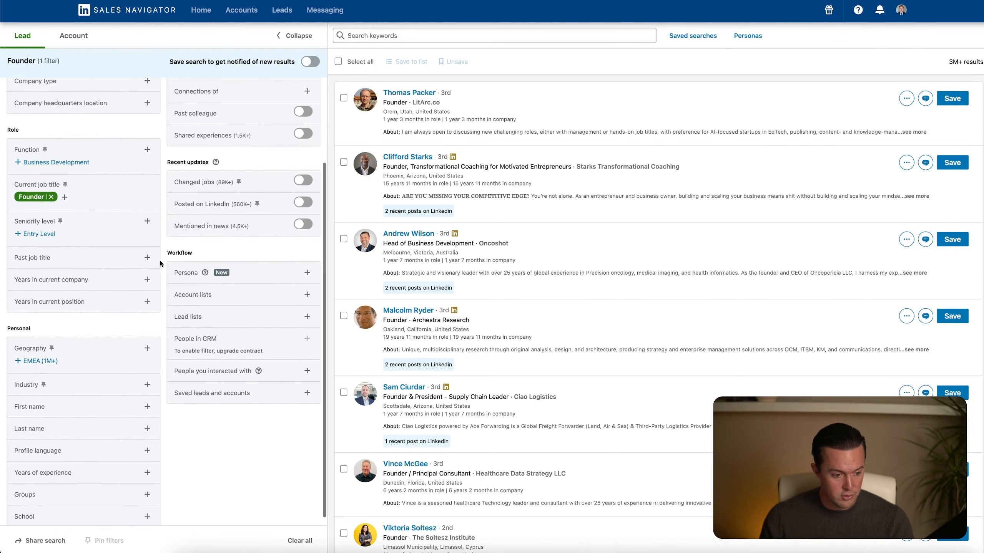
left_click(147, 376)
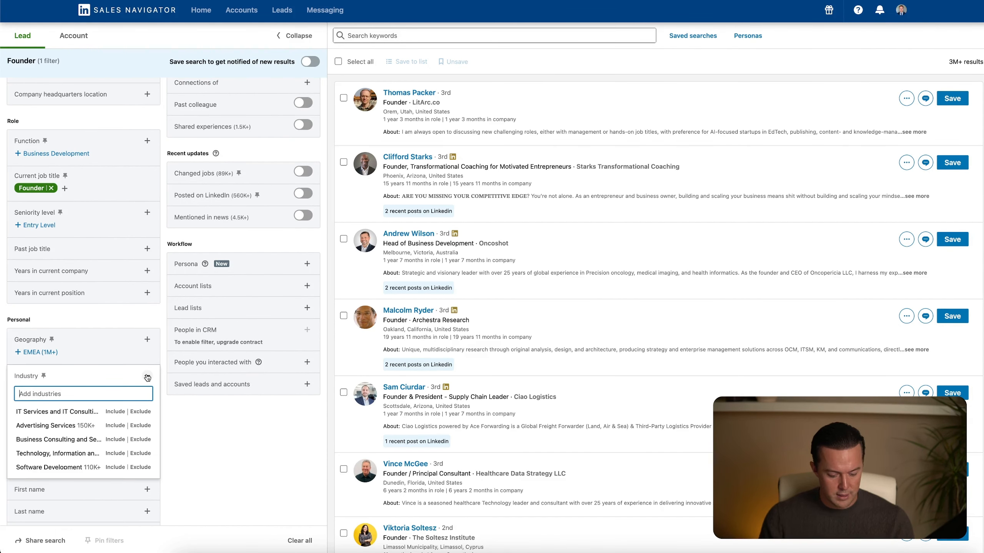
type("design")
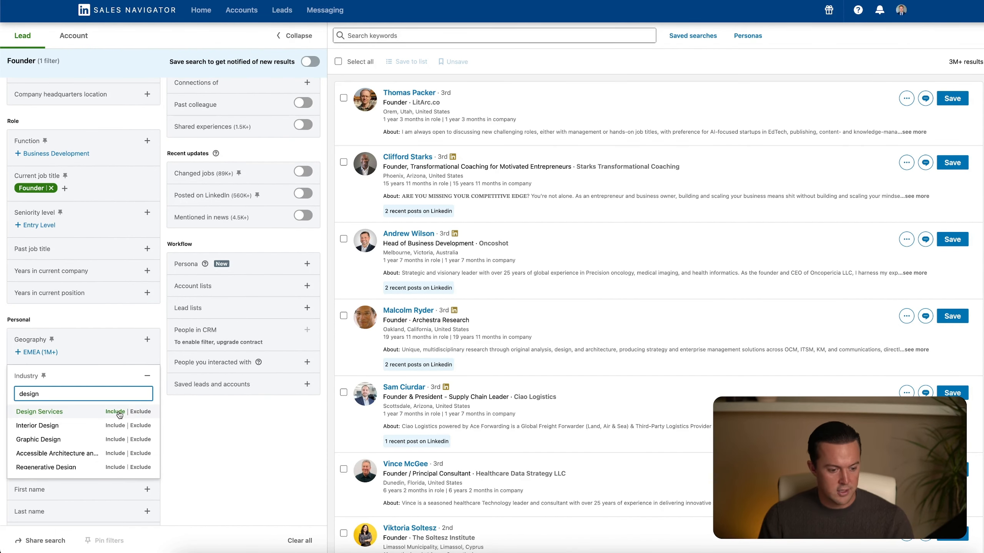
left_click(118, 413)
left_click(147, 377)
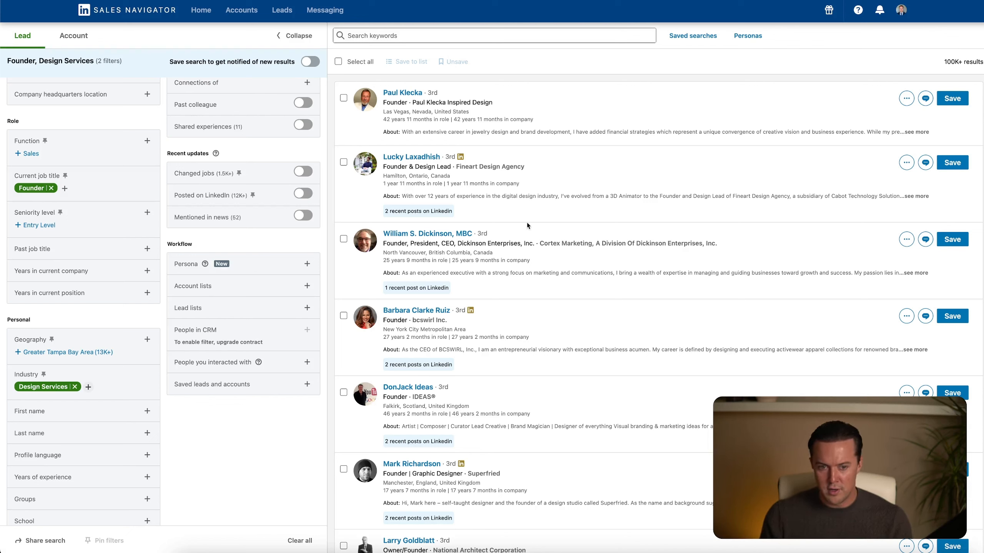
left_click_drag(941, 65, 982, 63)
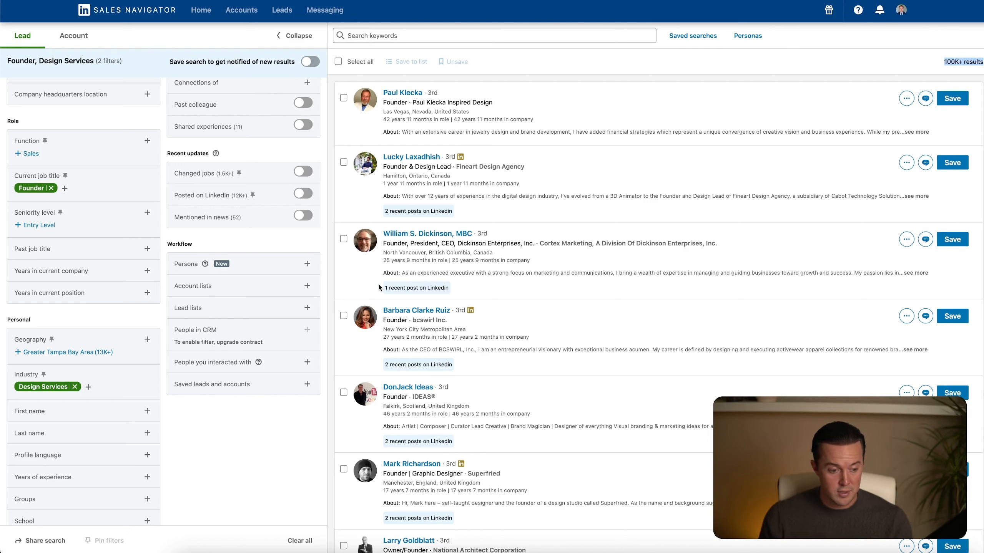
Restrict the lead search's geography to Miami, Florida, United States.
left_click(146, 340)
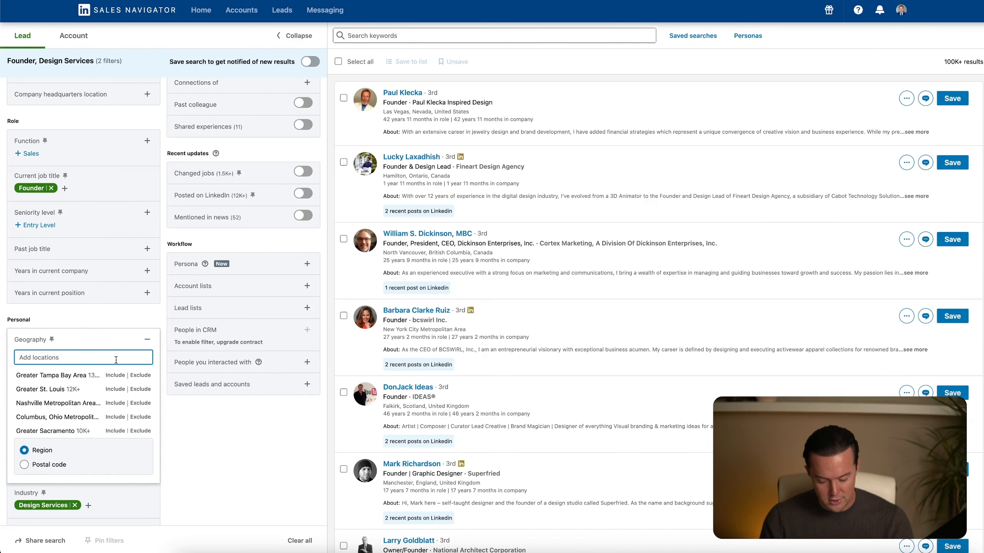
type("miam")
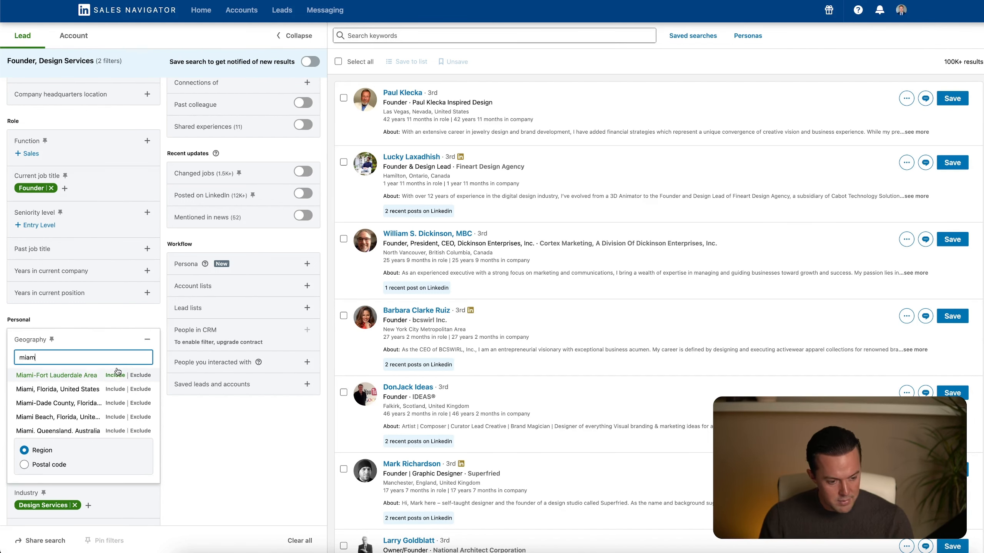
left_click(117, 373)
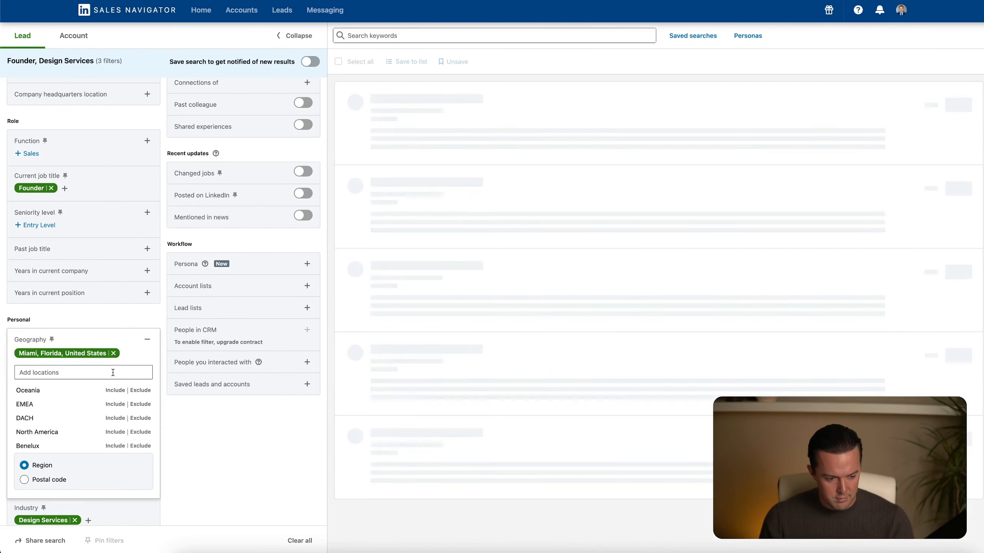
left_click(162, 346)
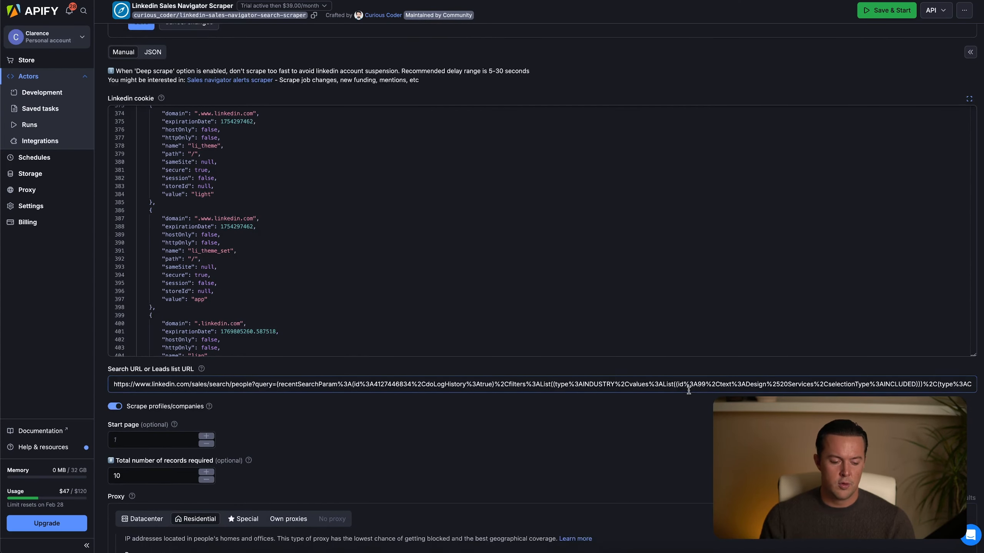
Switch to the Apify scraper input and review its search URL, profile scraping, start page and record count settings.
scroll(689, 390, "down", 1)
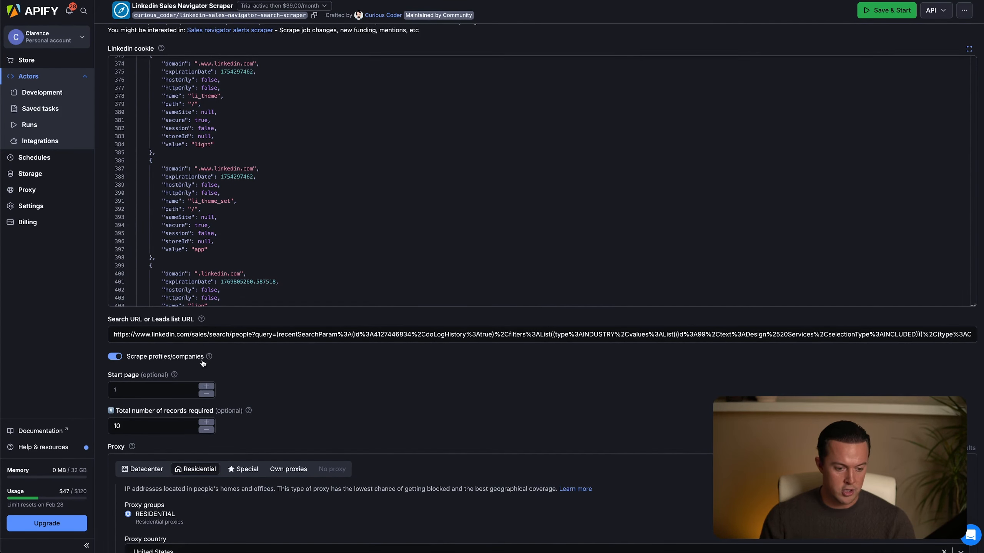
mouse_move(210, 359)
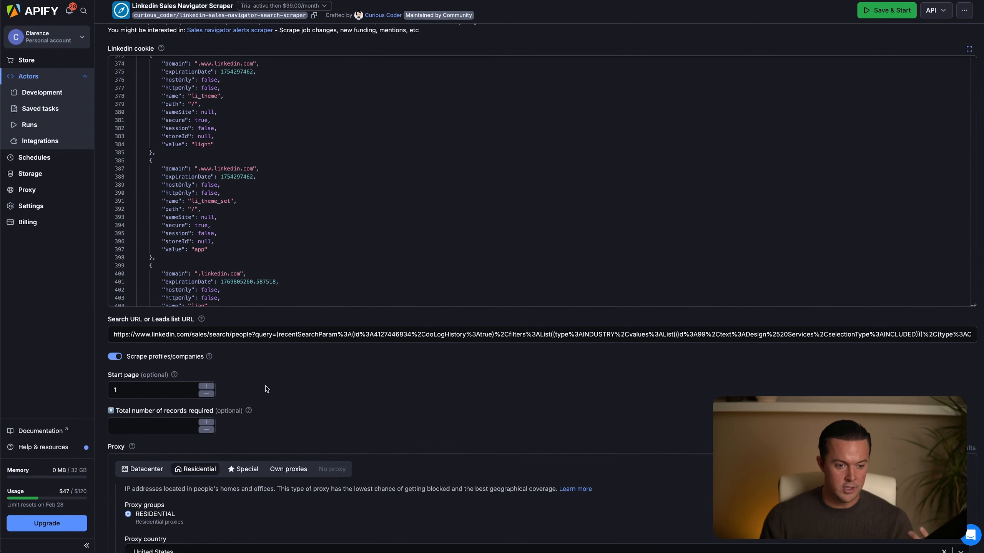
scroll(265, 384, "up", 2)
scroll(266, 384, "up", 1)
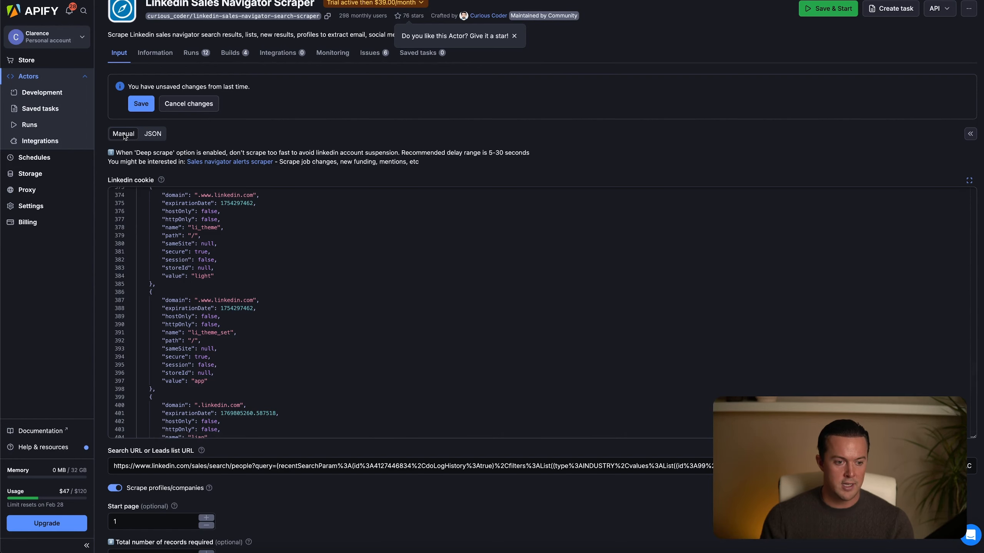
Show the Linkedin Sales Navigator Scraper input as JSON, check the settings after the cookie, and copy the entire JSON.
left_click(157, 134)
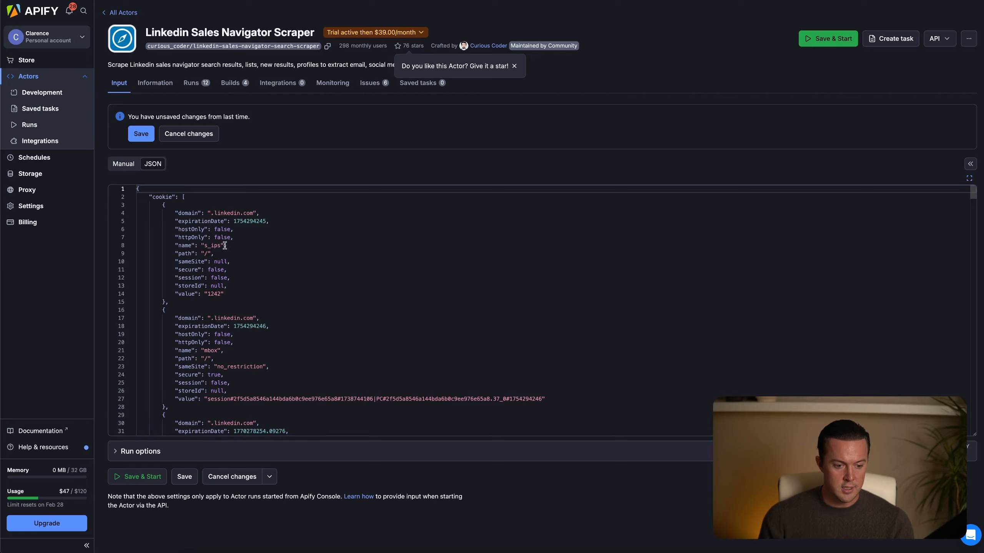
scroll(235, 257, "down", 20)
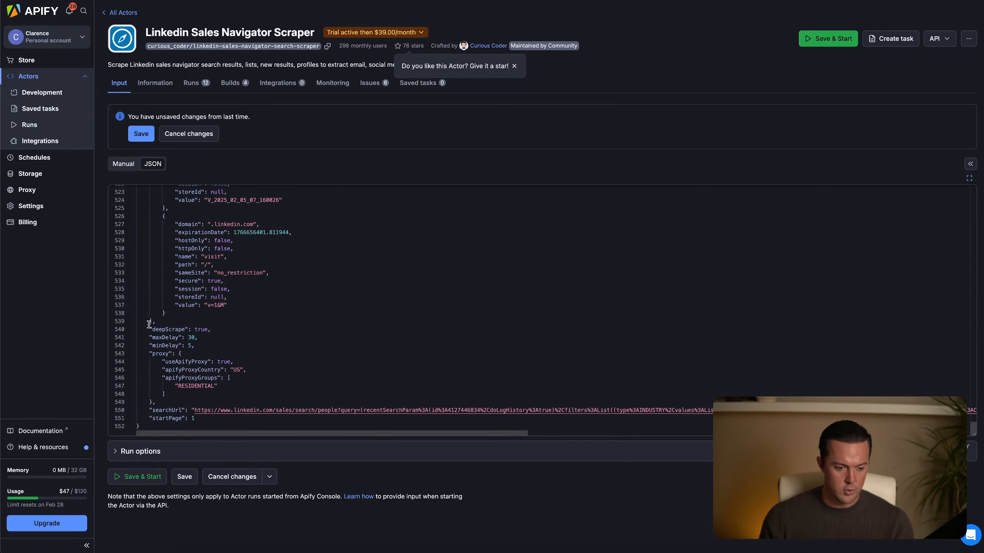
left_click_drag(150, 321, 245, 423)
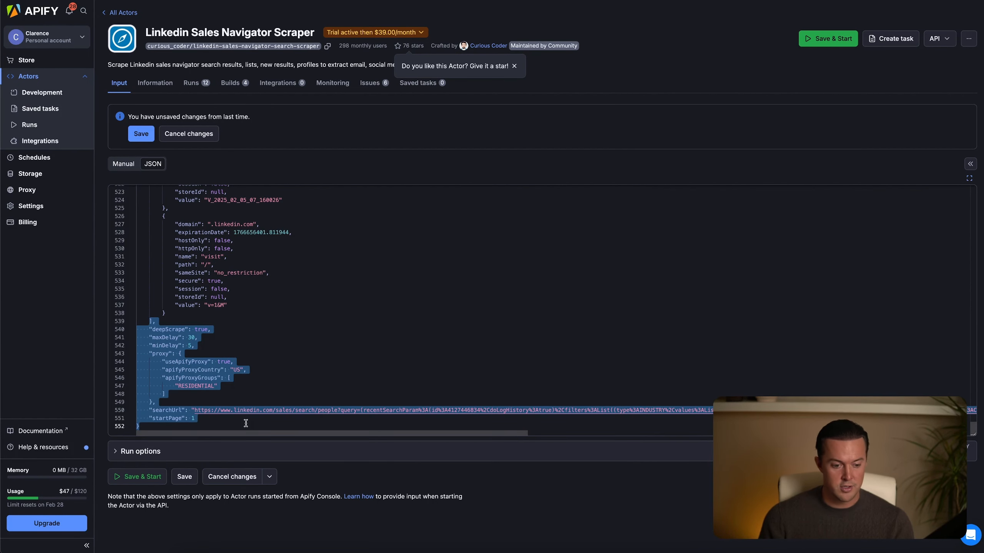
left_click(276, 312)
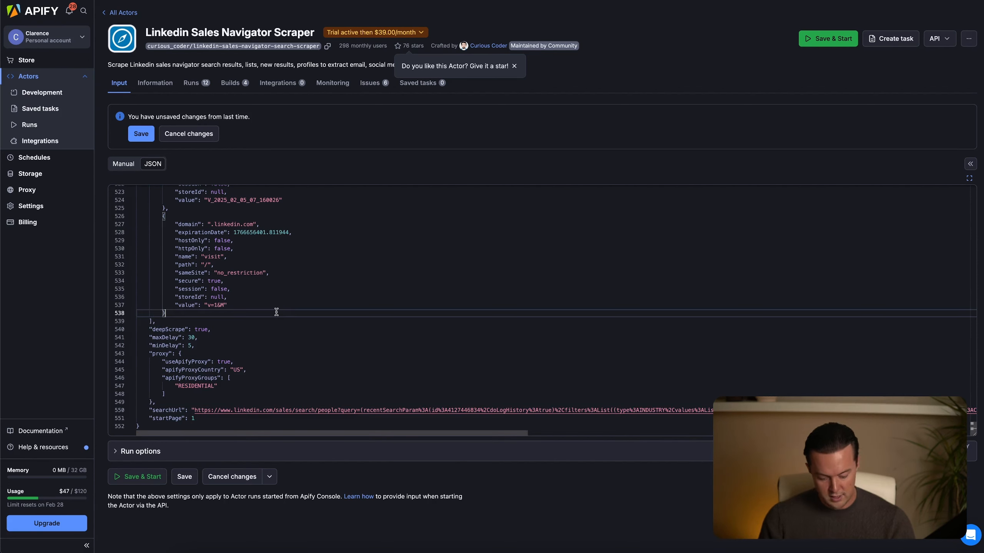
key("ctrl+a")
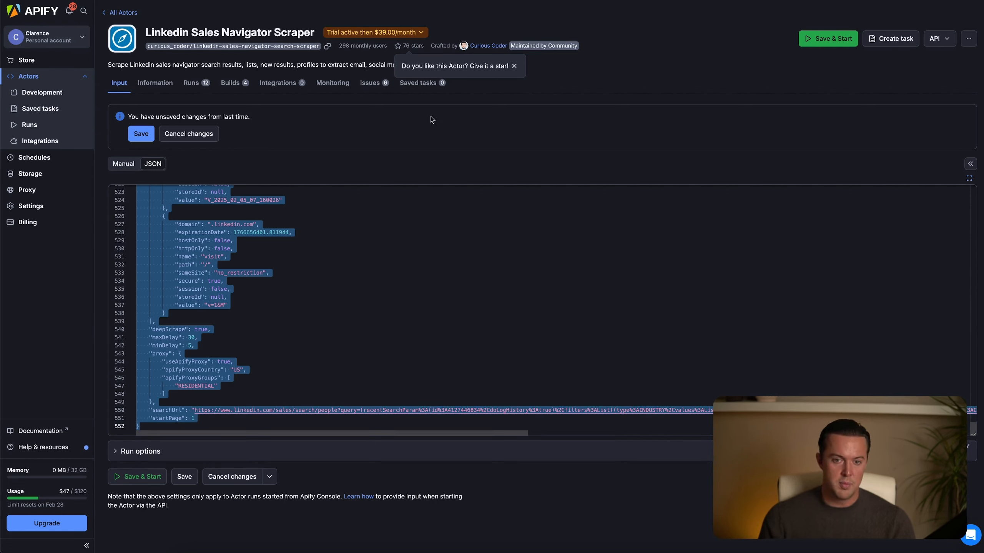
Switch to the n8n workflow, open the LinkedIn Sales Nav Scraper node and examine the actor ID in its URL.
left_click(519, 1)
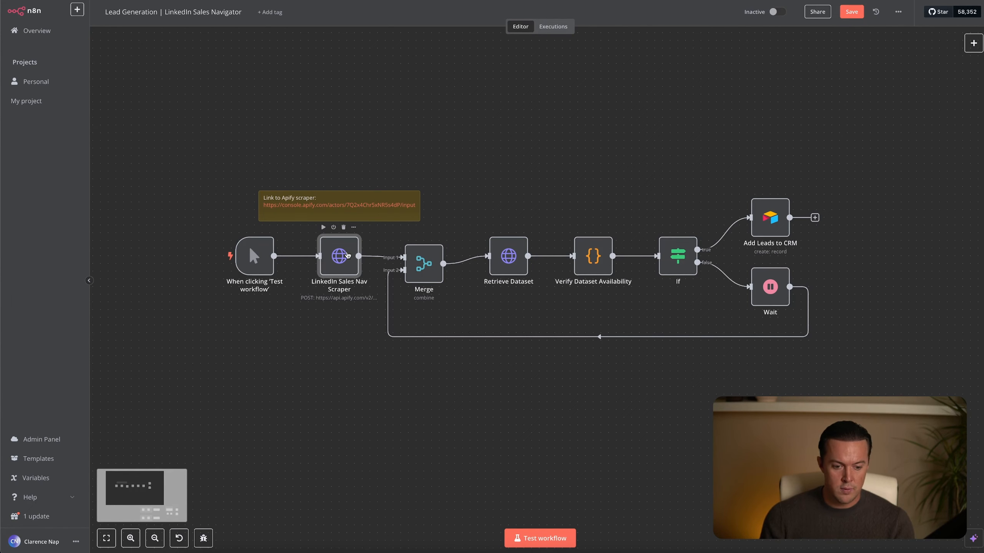
double_click(341, 251)
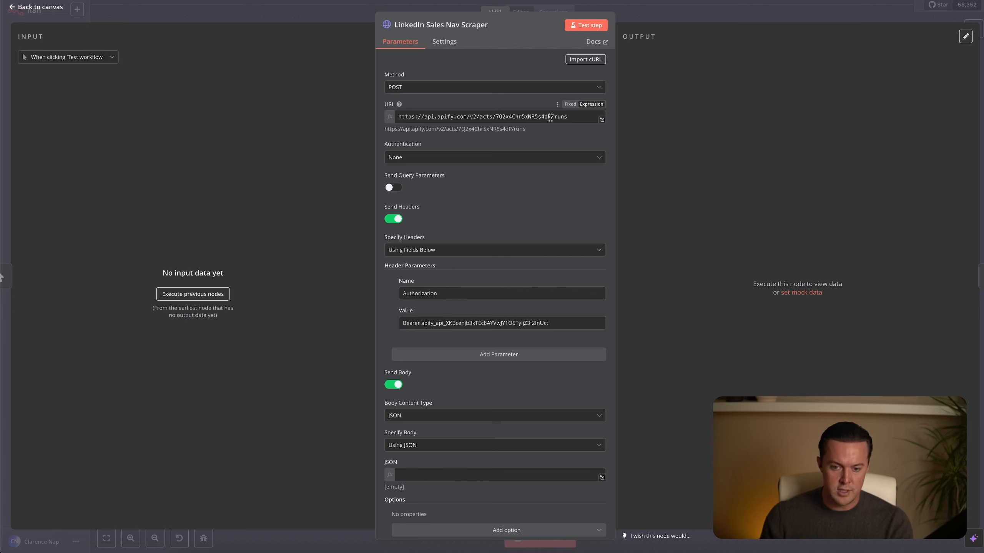
left_click_drag(550, 116, 496, 120)
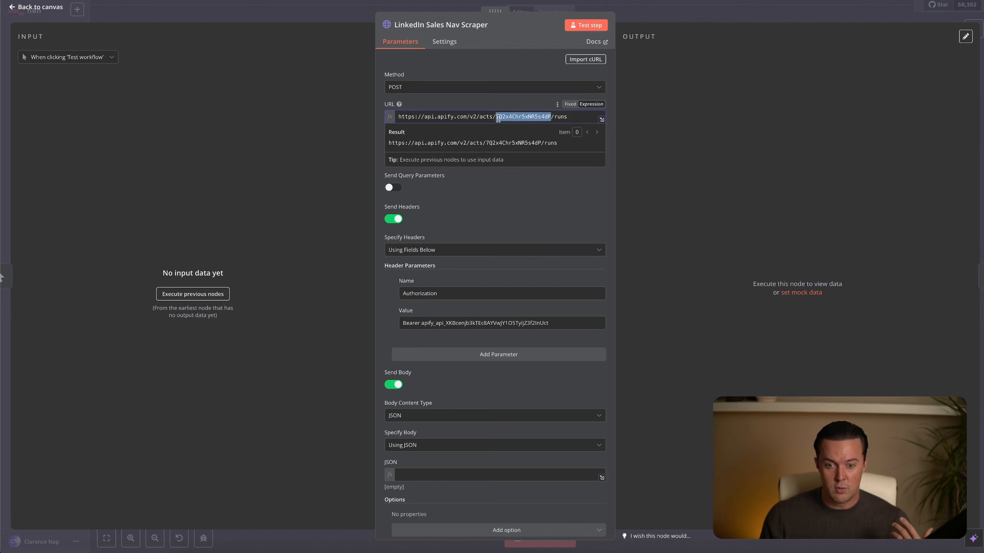
left_click(521, 101)
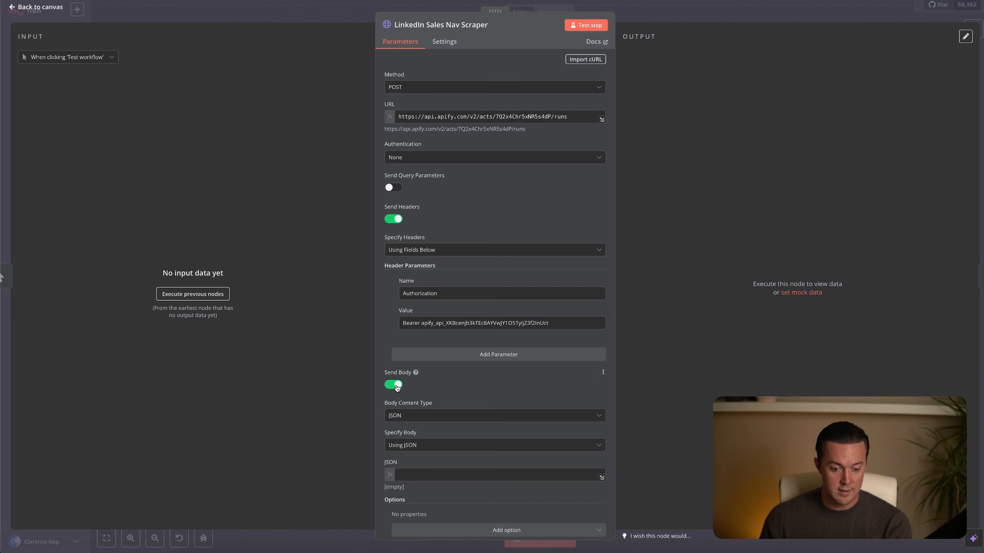
Keep the request body specified using JSON and paste the copied scraper input, including the LinkedIn session cookies, into the JSON field.
left_click(510, 445)
left_click(509, 445)
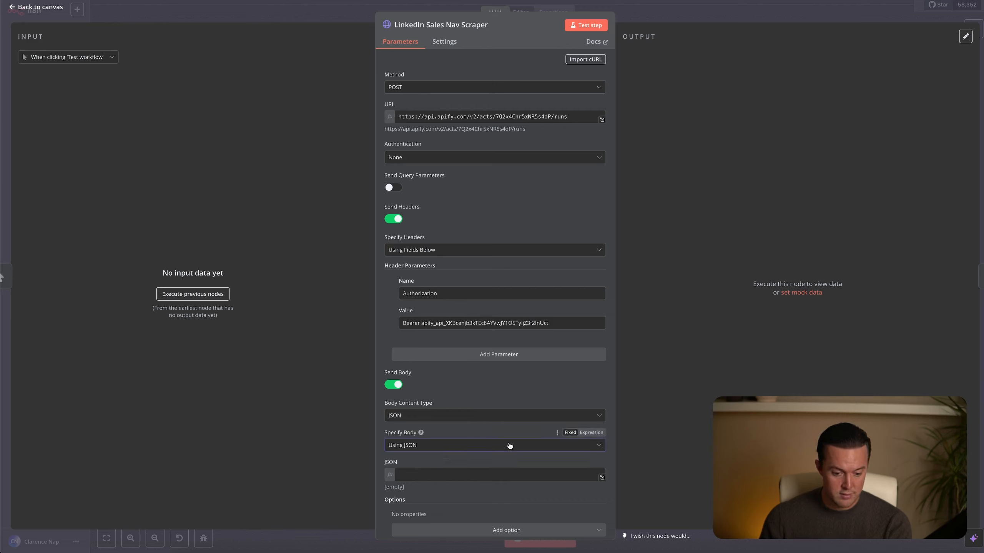
left_click(477, 471)
key("ctrl+v")
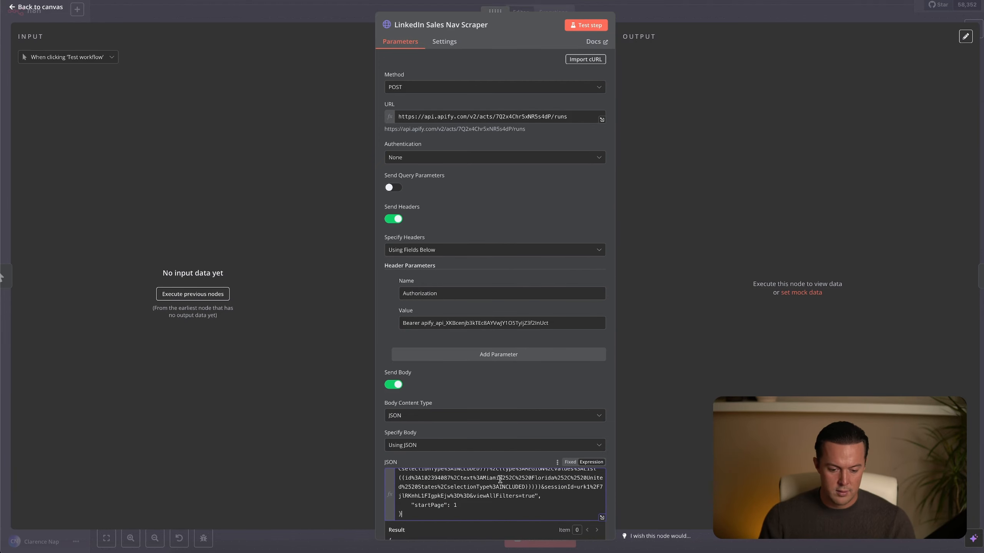
Examine the pasted JSON body in the expanded expression editor, especially its searchUrl value, and close the editor.
left_click(602, 517)
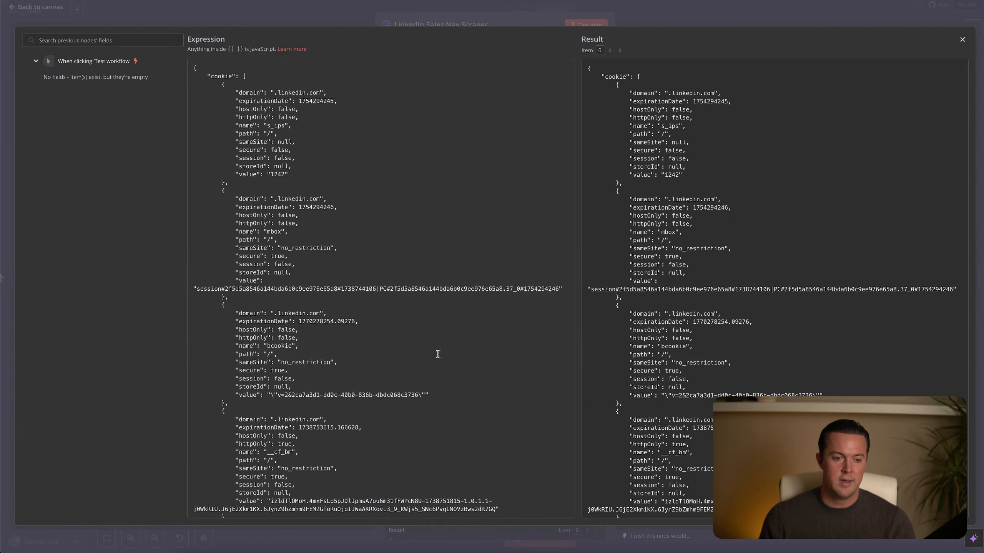
scroll(442, 354, "down", 10)
scroll(438, 354, "down", 15)
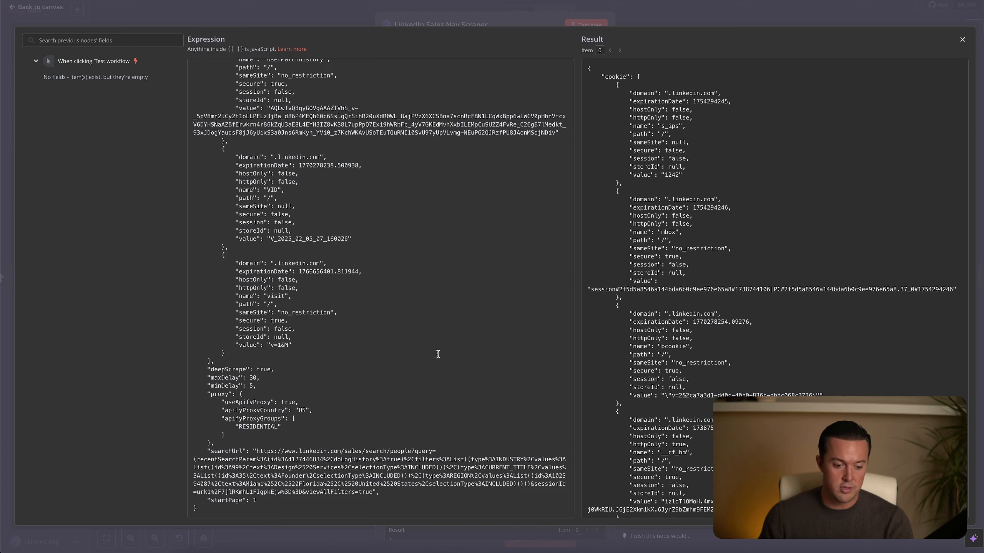
left_click(320, 420)
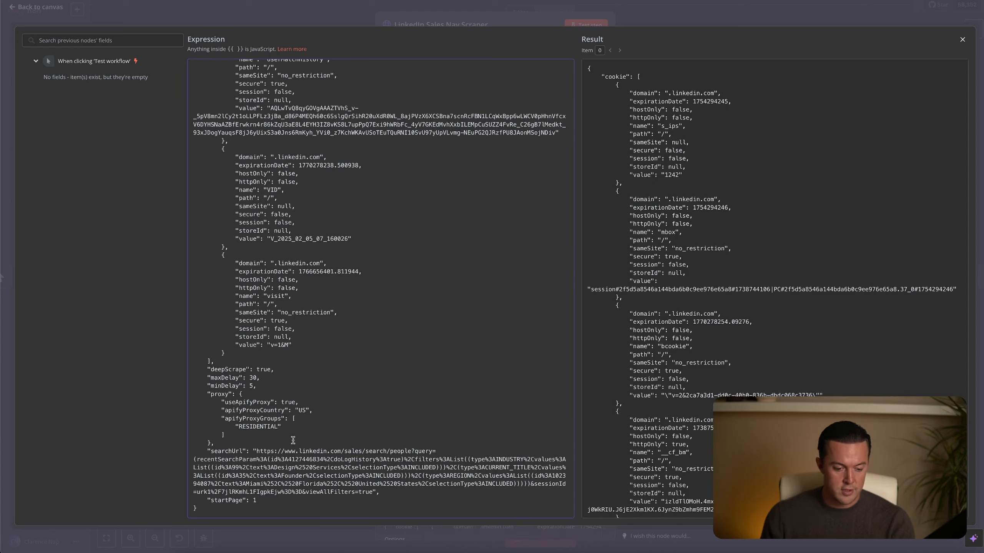
left_click_drag(257, 452, 373, 492)
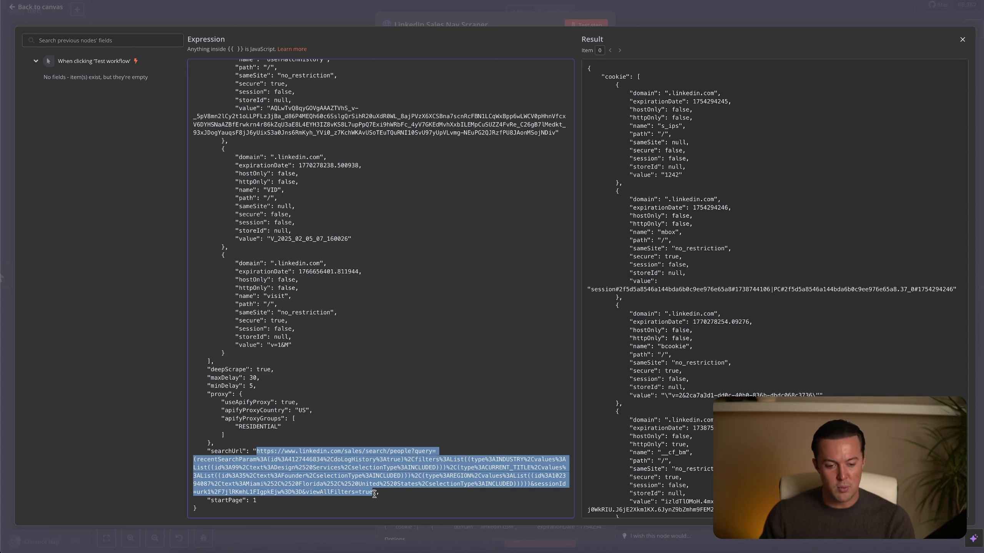
key("Escape")
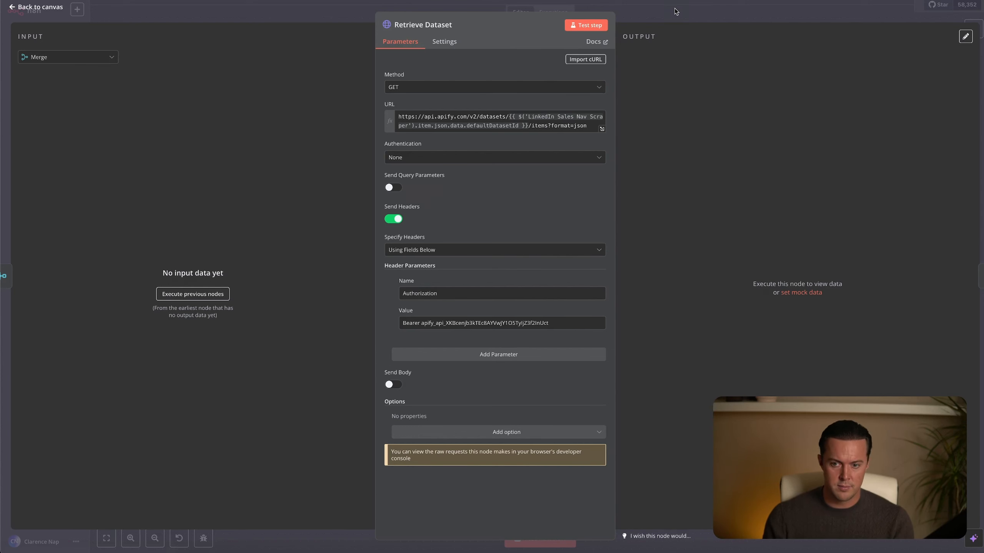
Return from the Retrieve Dataset node and locate defaultDatasetId in the LinkedIn Sales Nav Scraper node's output.
key("Escape")
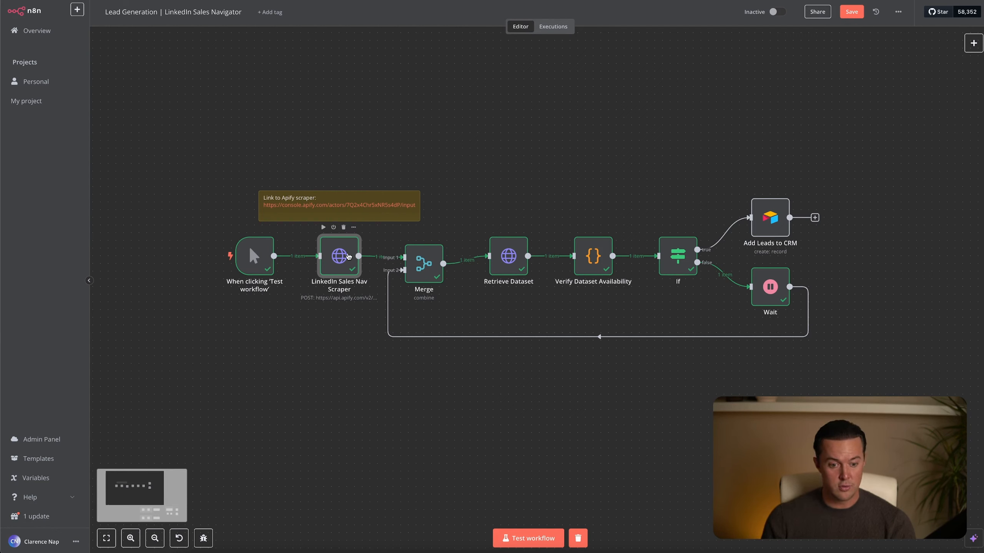
double_click(348, 256)
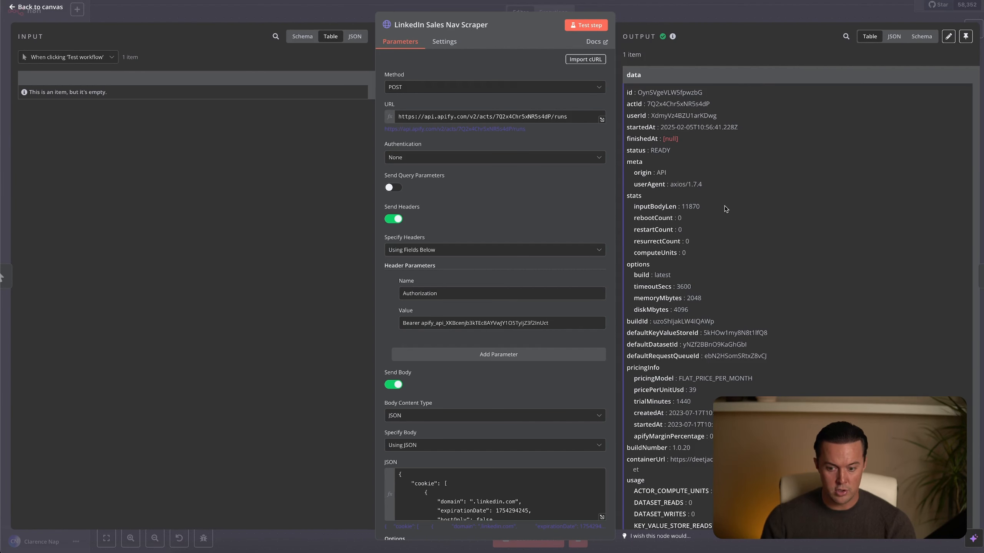
left_click_drag(749, 346, 684, 345)
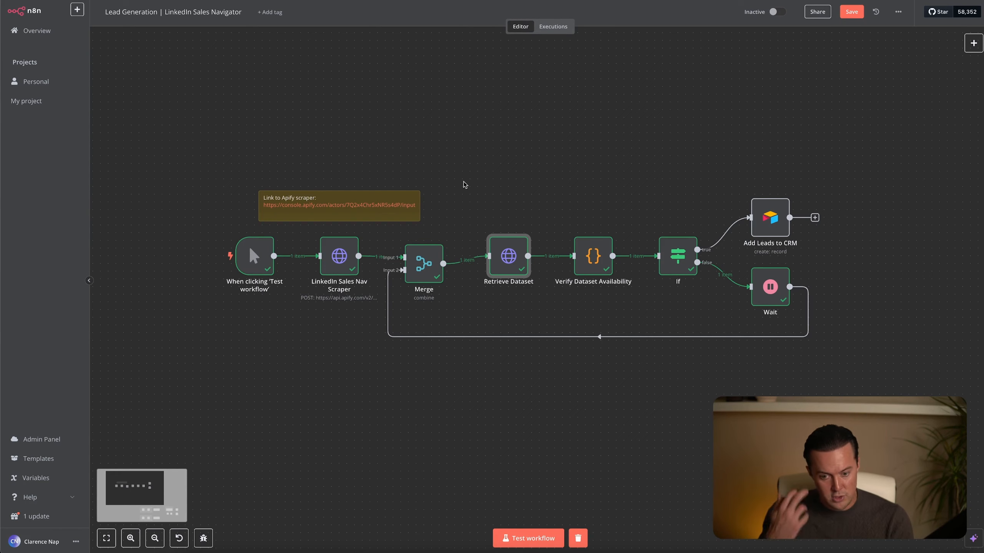
Open the Retrieve Dataset node and display the LinkedIn Sales Nav Scraper's output as its input data.
double_click(508, 256)
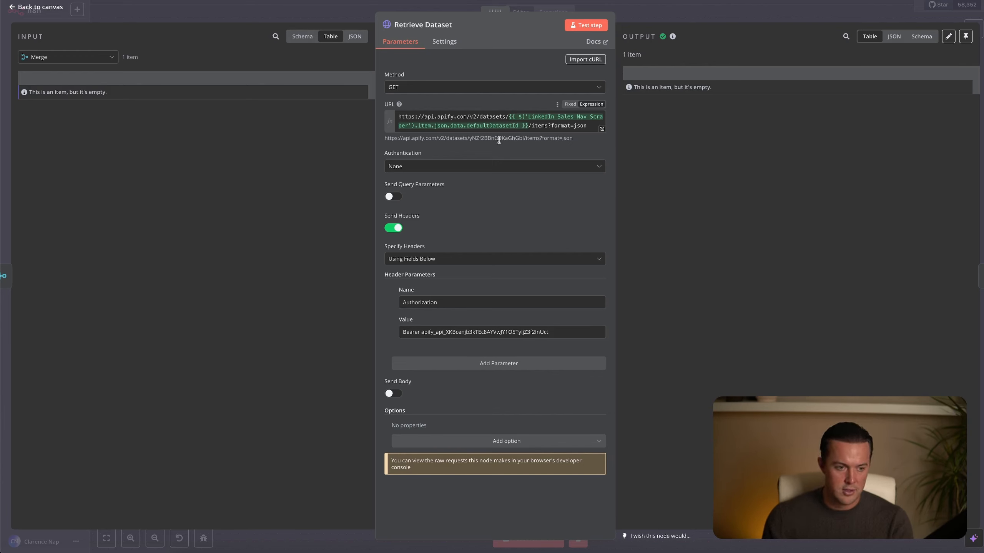
left_click(106, 60)
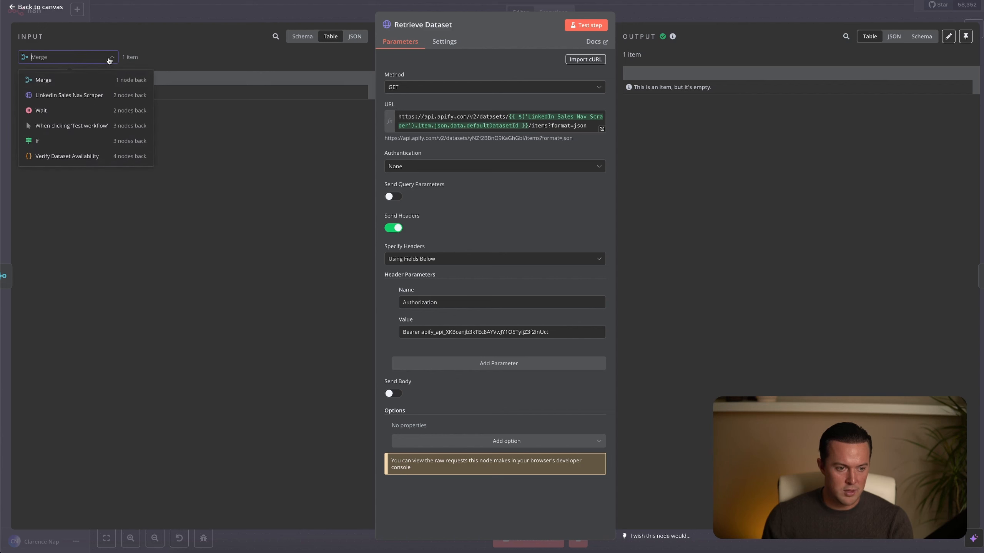
left_click(101, 96)
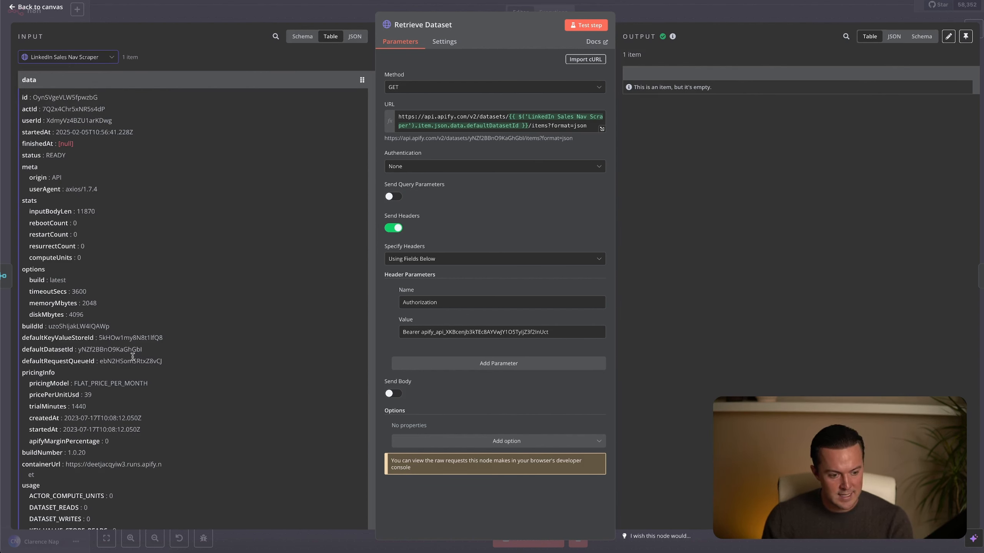
Remap the dataset ID part of the Retrieve Dataset URL to defaultDatasetId from the LinkedIn Sales Nav Scraper output and return to the canvas.
mouse_move(146, 351)
left_mouse_down()
mouse_move(77, 351)
mouse_move(147, 349)
left_mouse_up()
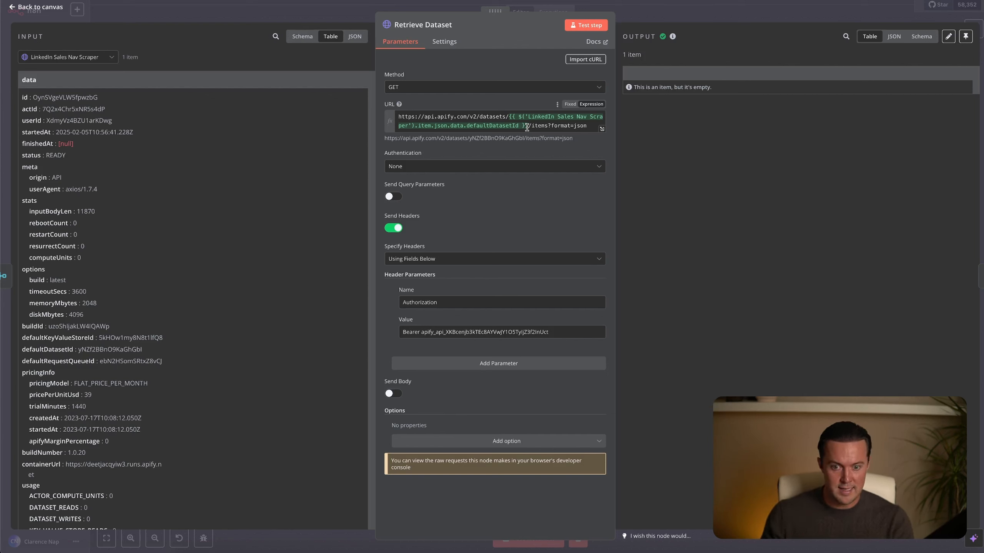
left_click_drag(527, 127, 510, 118)
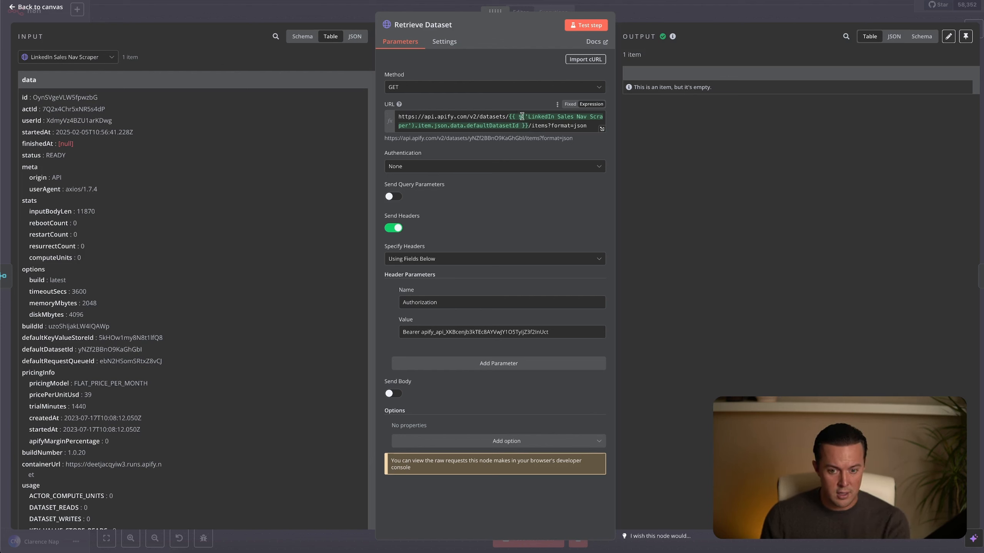
left_click_drag(528, 128, 509, 119)
key("BackSpace")
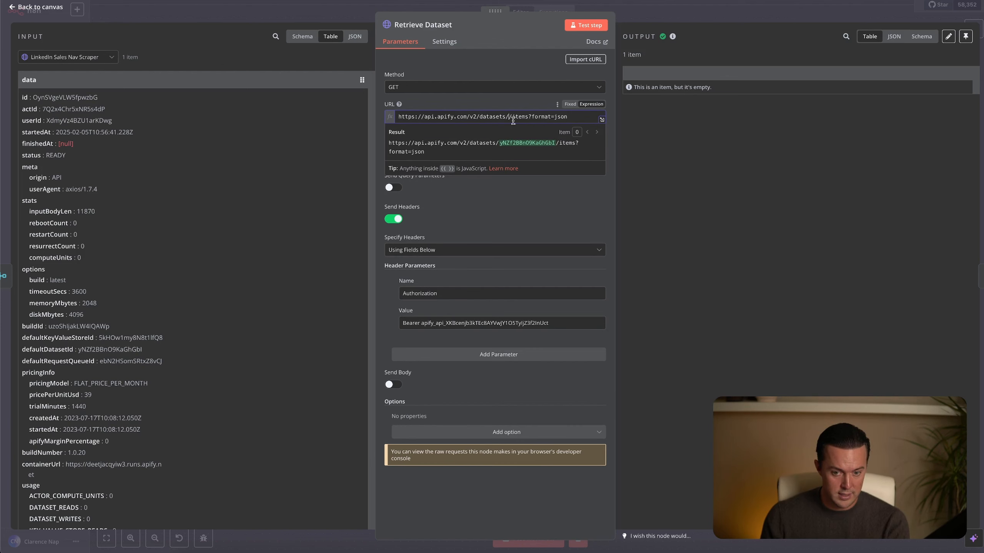
left_click_drag(95, 350, 512, 119)
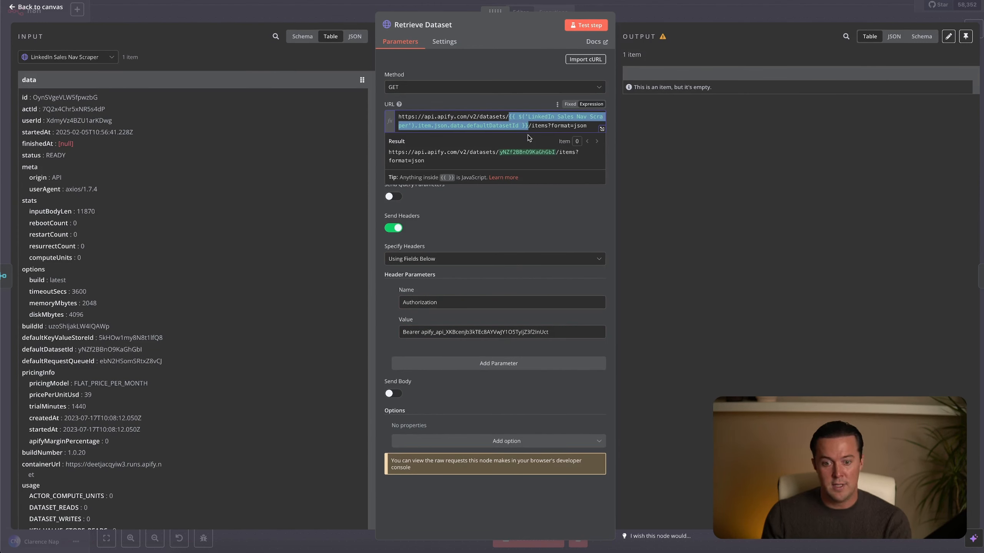
left_click(526, 197)
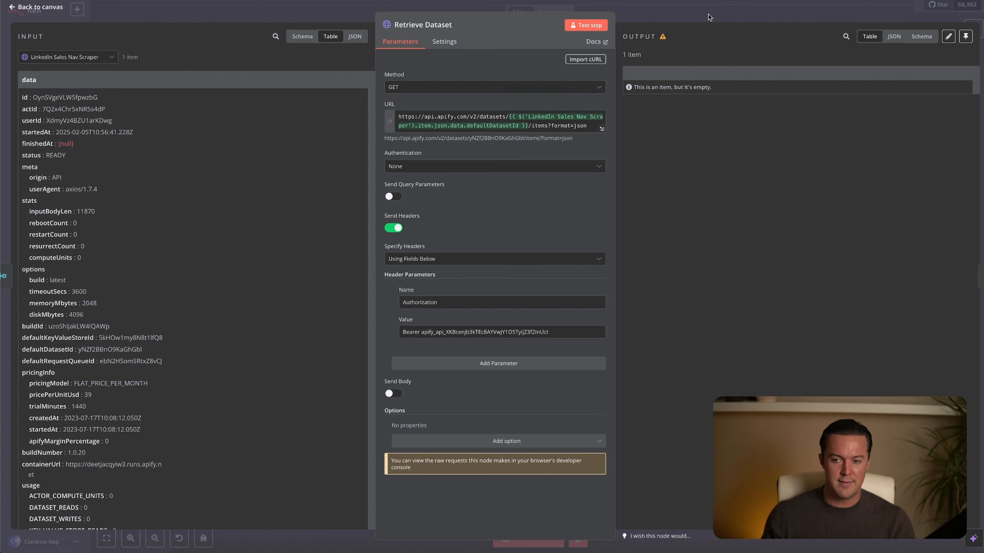
key("Escape")
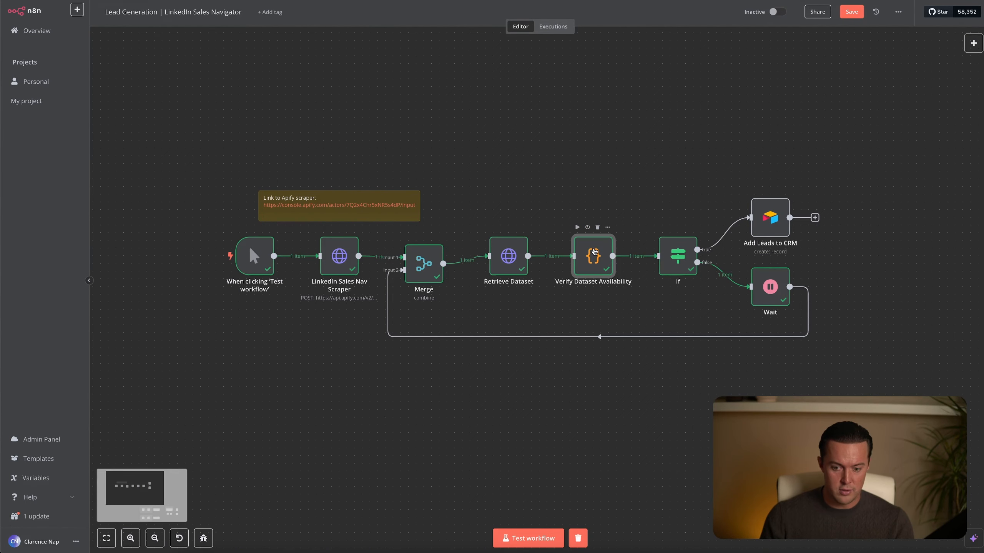
Review the JavaScript code and the status output of the Verify Dataset Availability node, and close it.
double_click(593, 254)
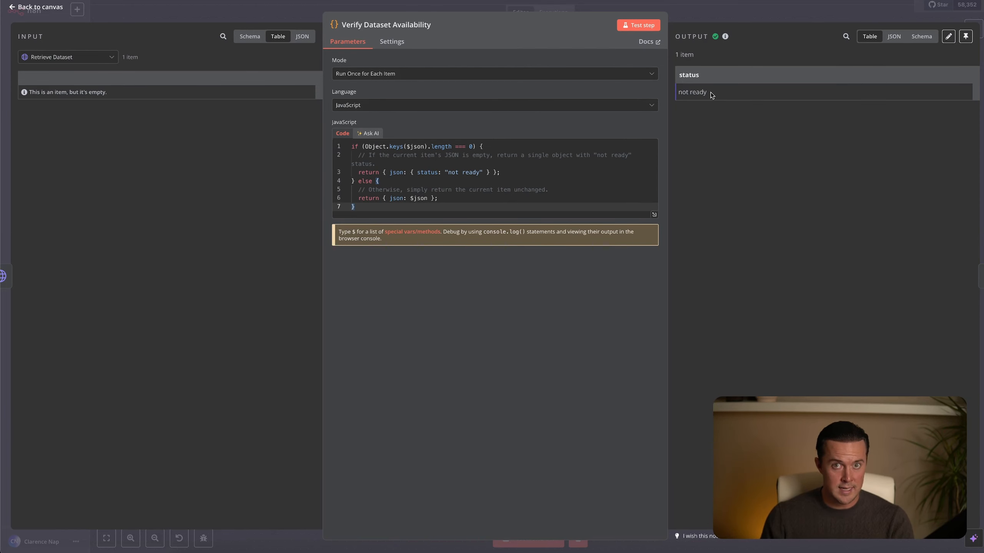
key("Escape")
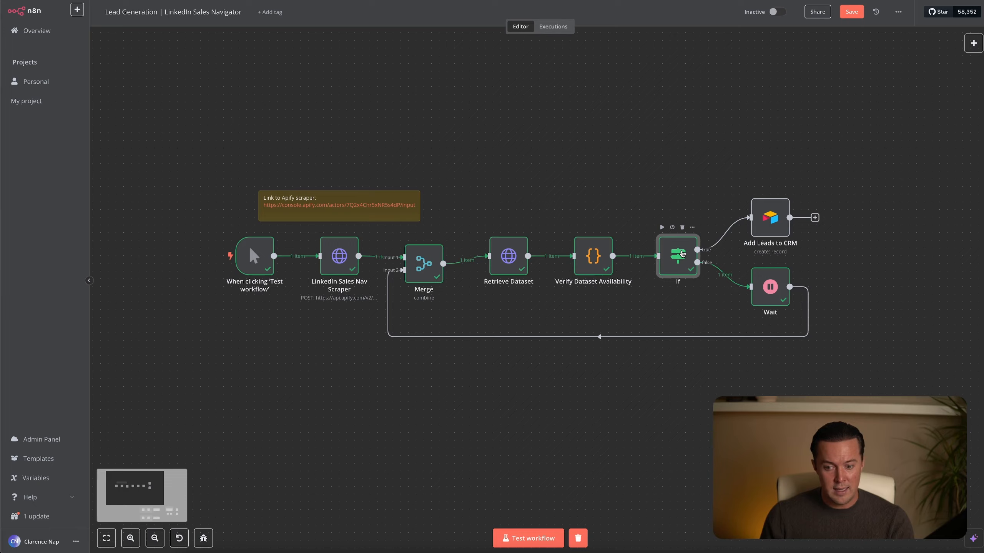
Remap the first value of the If node's condition to the status field from Verify Dataset Availability and close the node.
double_click(682, 254)
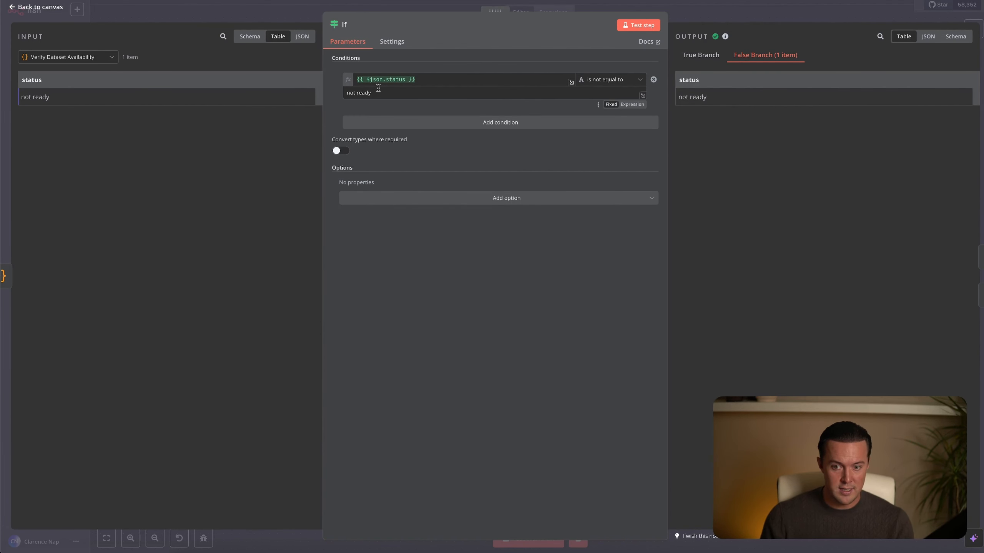
triple_click(425, 81)
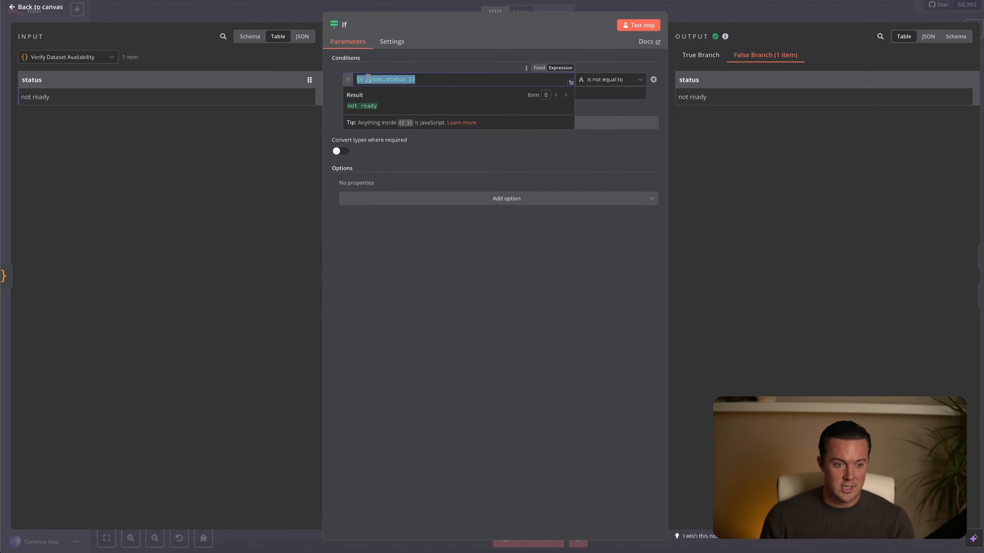
key("BackSpace")
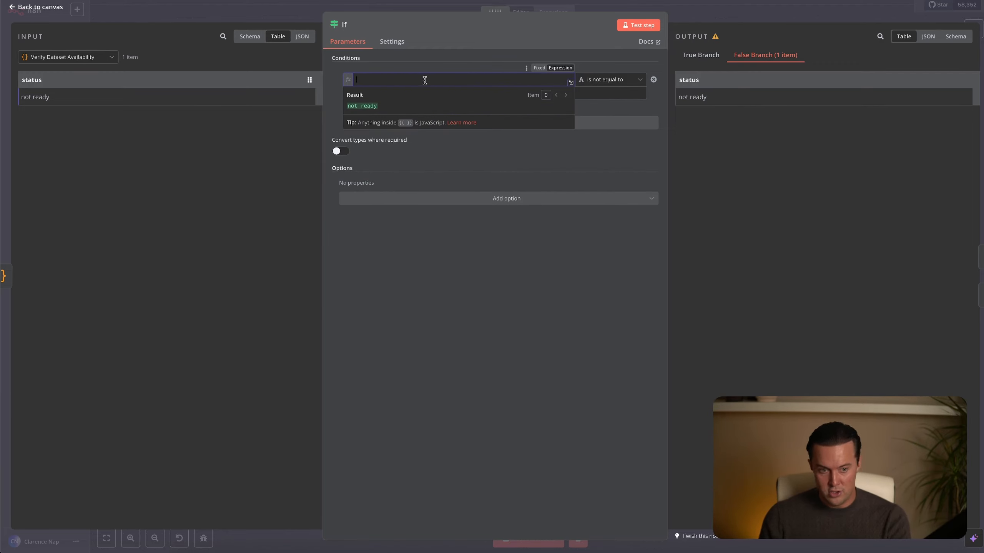
left_click_drag(41, 81, 383, 82)
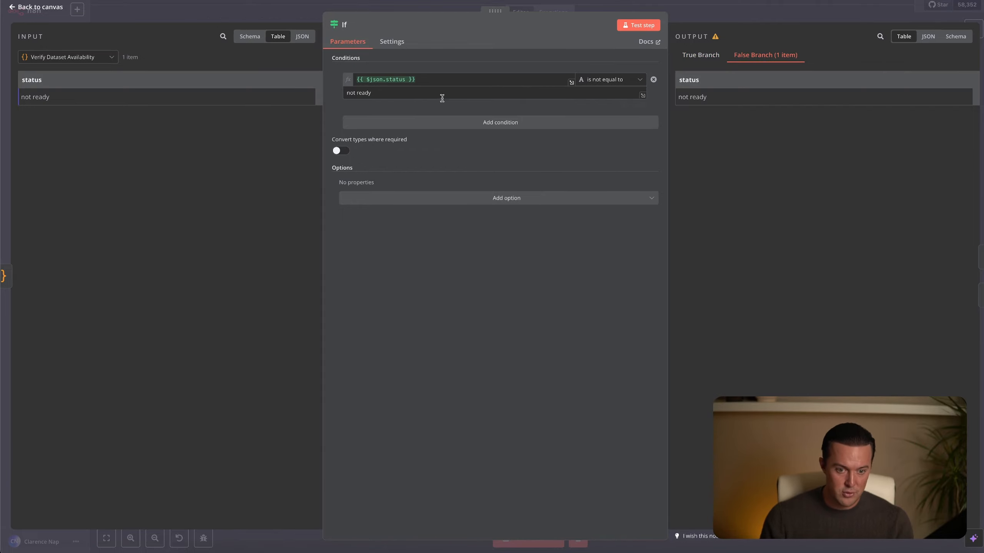
left_click(746, 17)
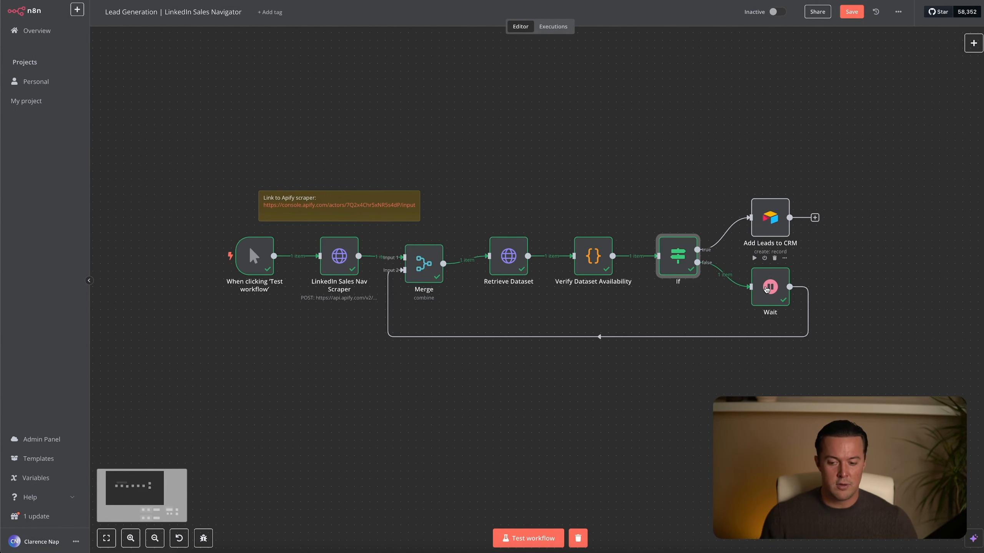
Open the Wait node, check its resume mode, wait amount and unit, and return to the canvas.
left_click(767, 289)
double_click(767, 289)
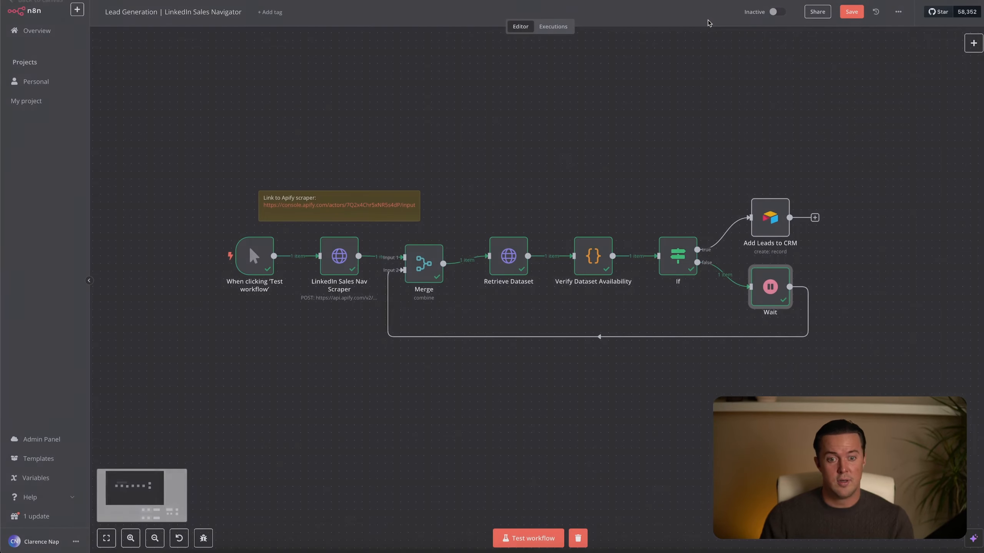
left_click(708, 21)
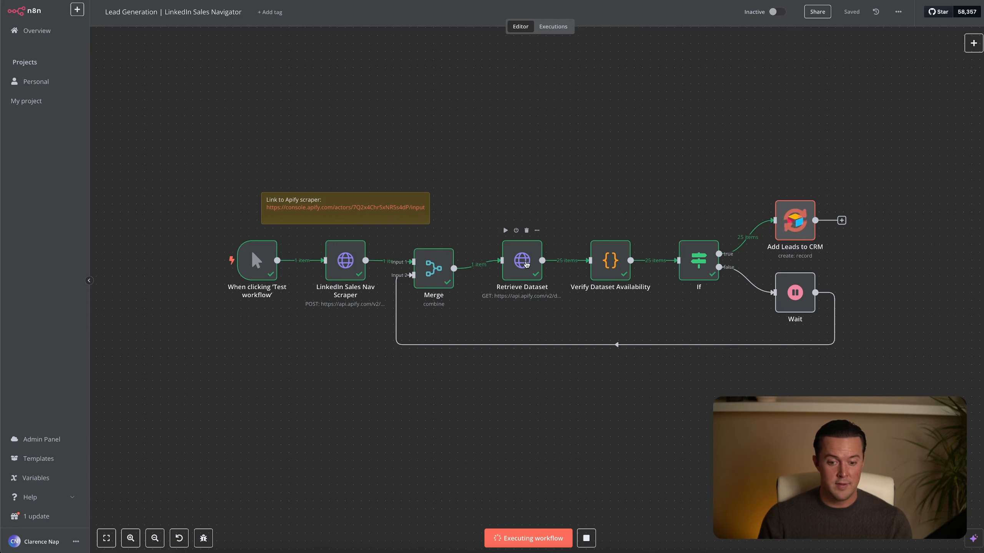
Open the Retrieve Dataset node, inspect the retrieved lead data as JSON, and close the node.
key("Return")
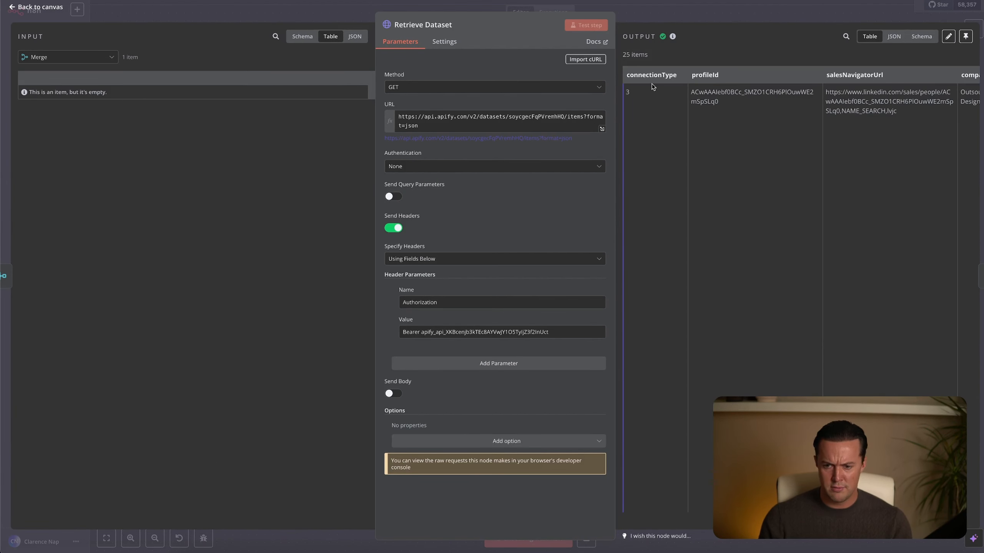
left_click(893, 36)
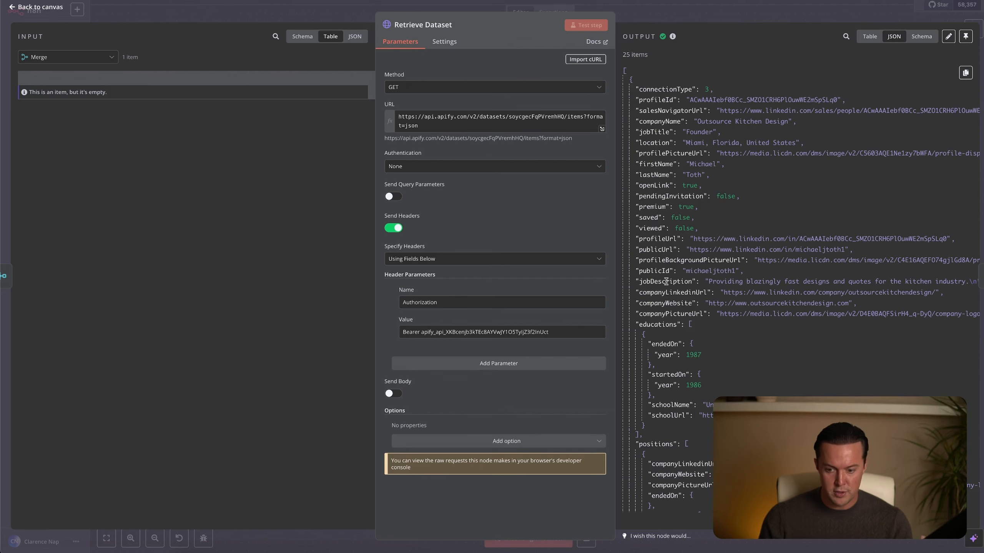
key("Escape")
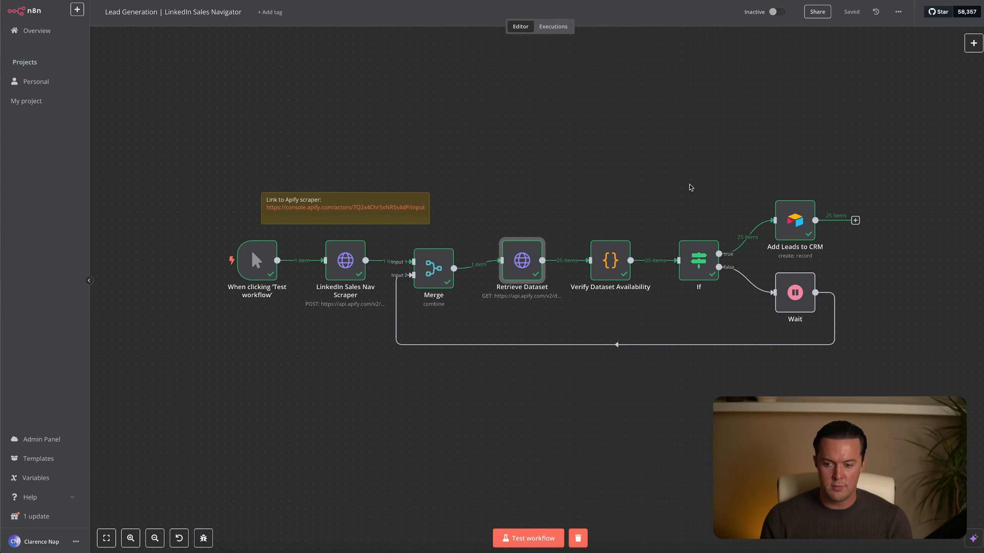
Open the Add Leads to CRM node and examine its Airtable base, table and the lead values mapped to each column.
left_click(796, 213)
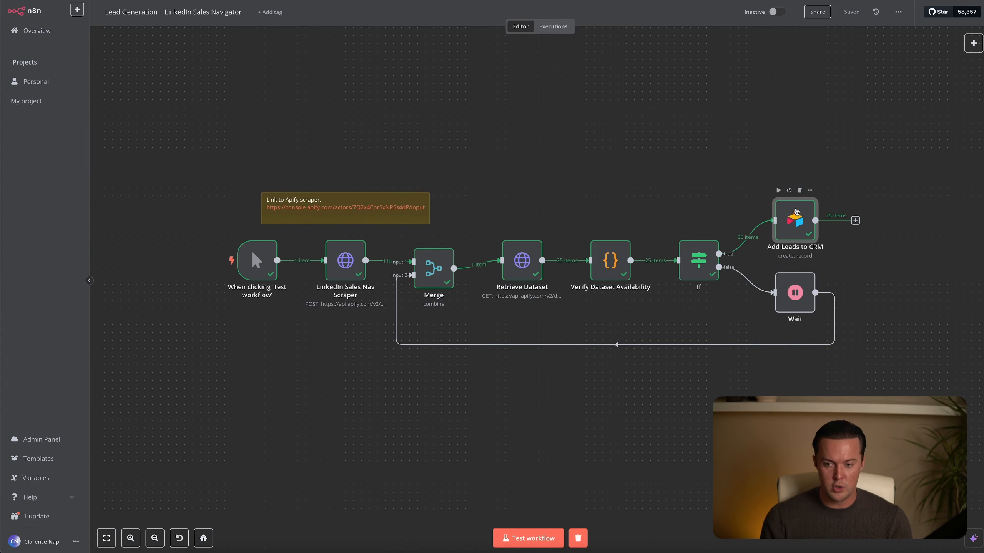
double_click(796, 211)
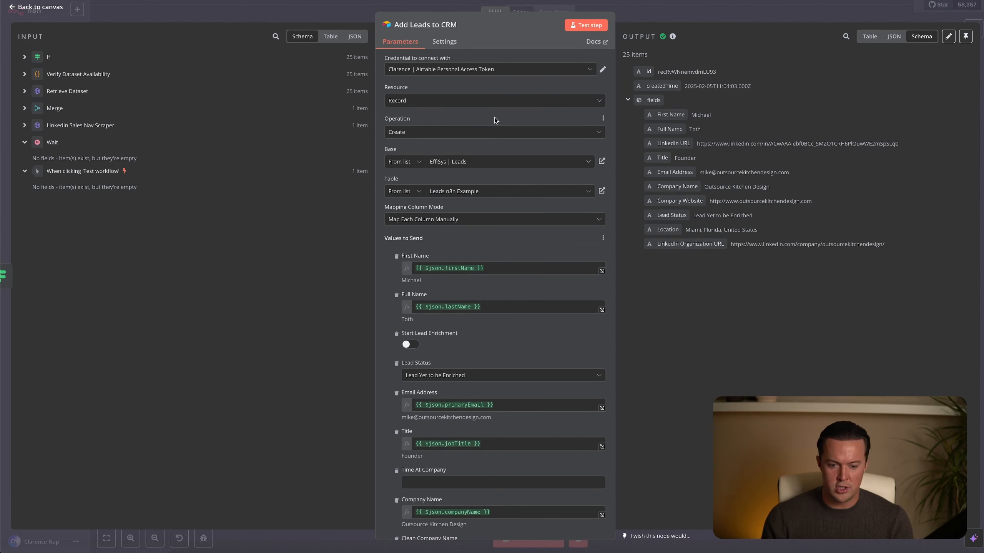
scroll(495, 120, "down", 2)
scroll(495, 120, "down", 1)
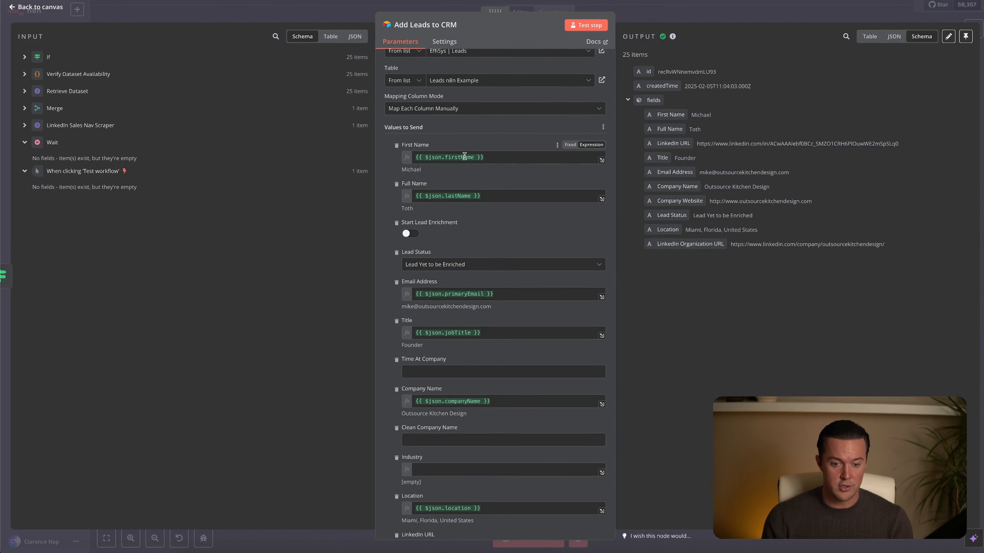
scroll(464, 155, "down", 3)
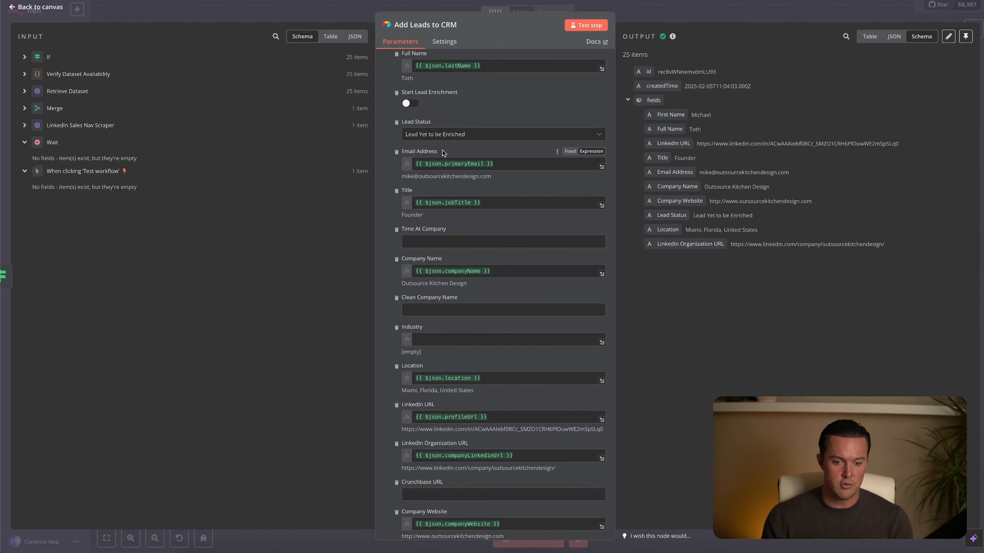
scroll(432, 222, "down", 2)
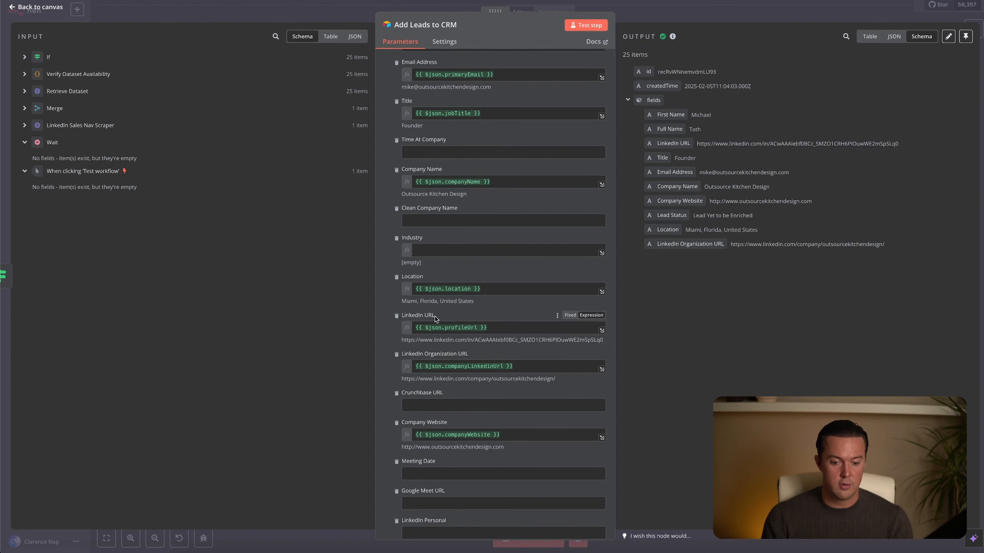
scroll(435, 317, "down", 1)
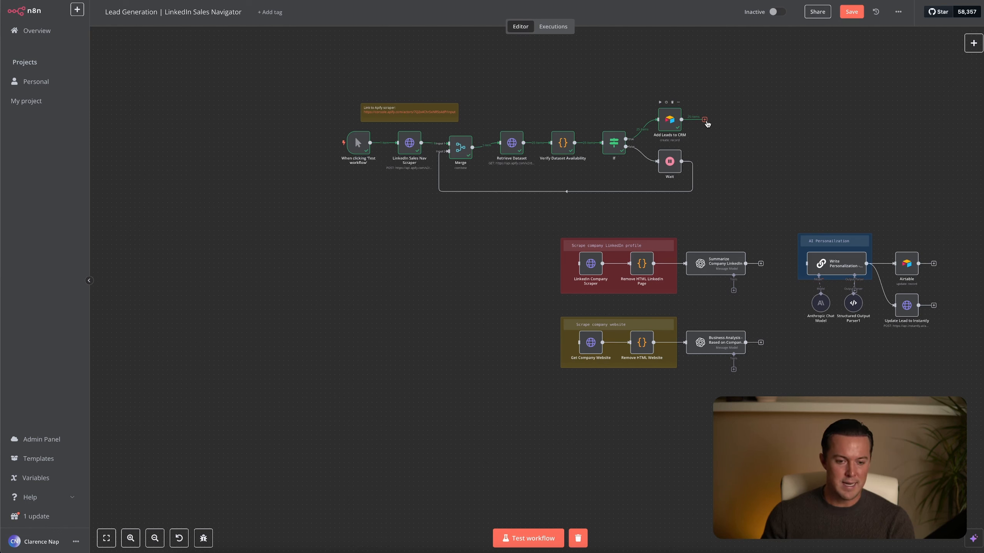
Connect the Add Leads to CRM output to the LinkedIn Company Scraper node, check the scraper's URL expression, and save the workflow.
left_click_drag(705, 120, 591, 263)
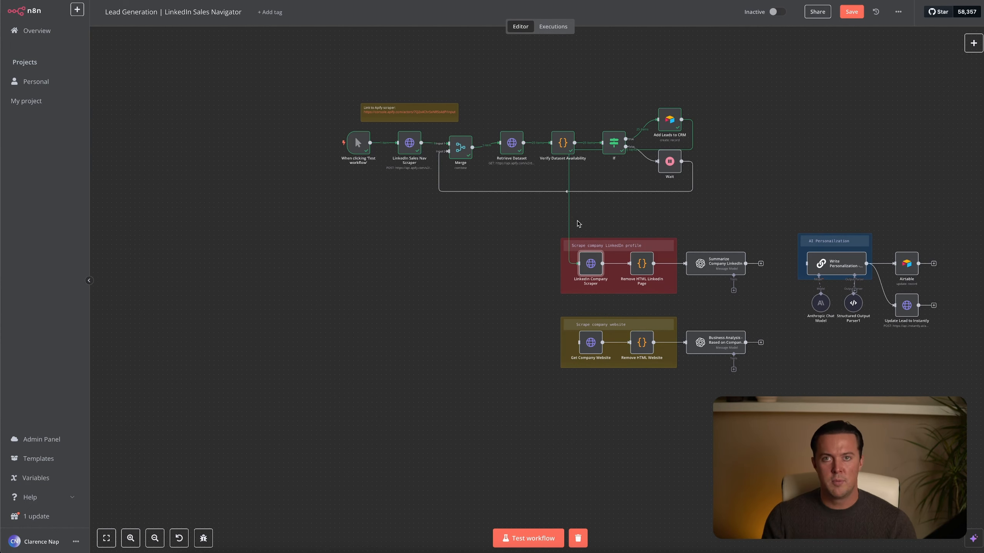
double_click(592, 264)
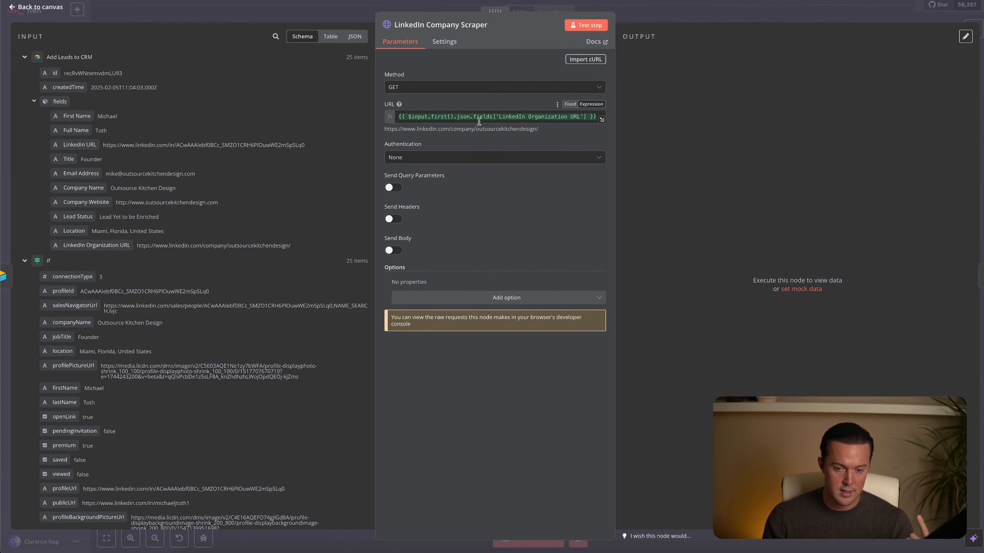
left_click(663, 21)
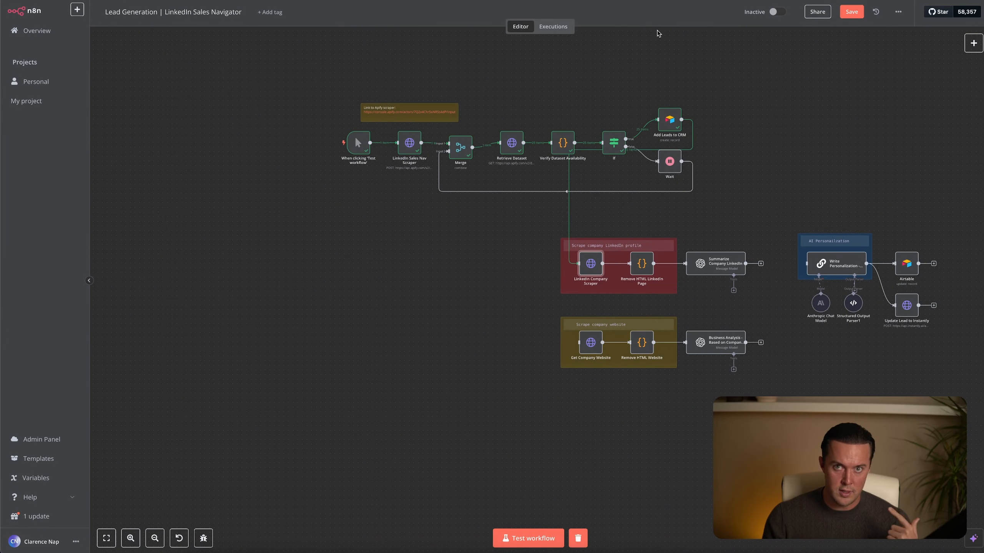
left_click(851, 11)
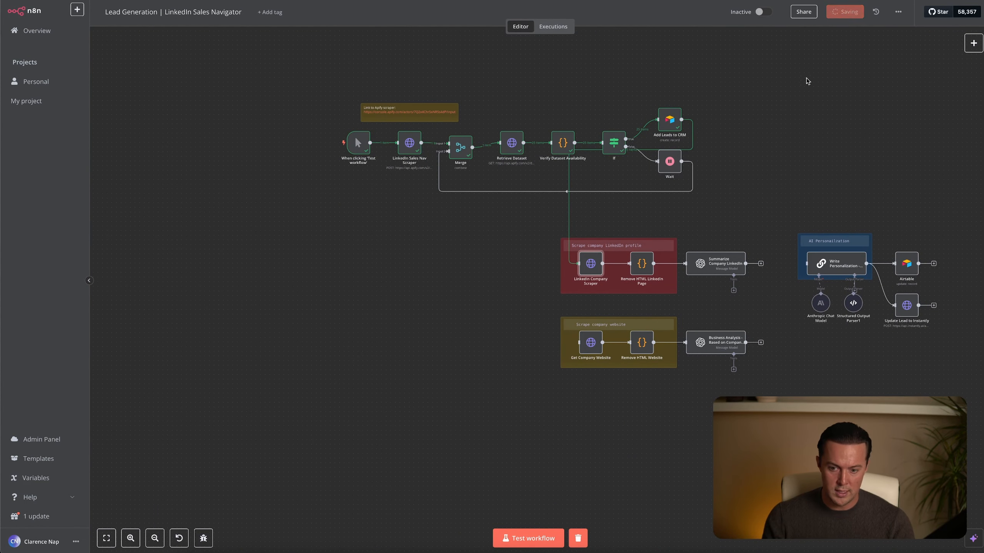
Open the Remove HTML LinkedIn Page node, compare the scraped HTML input with the plainText output, and close the node.
key("1")
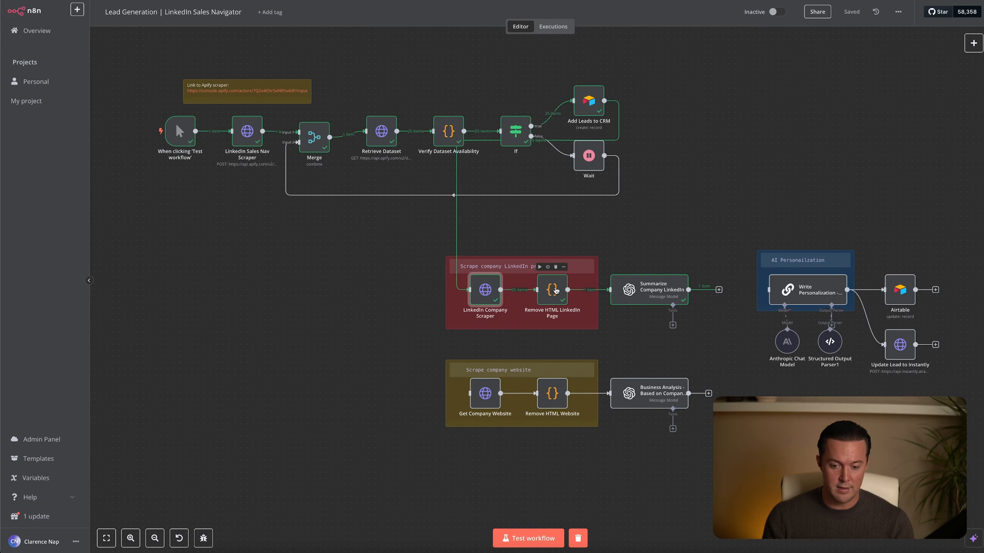
key("Return")
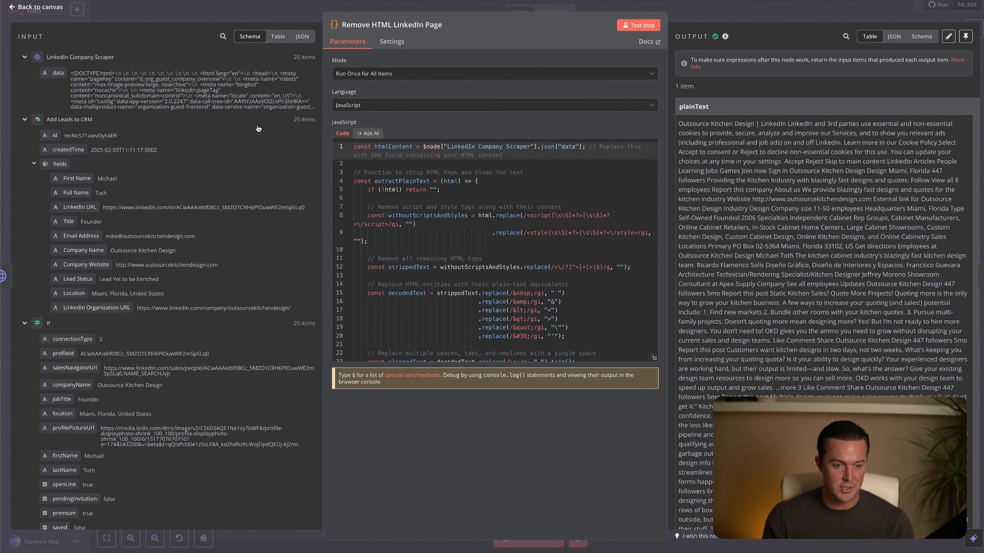
left_click_drag(84, 74, 208, 95)
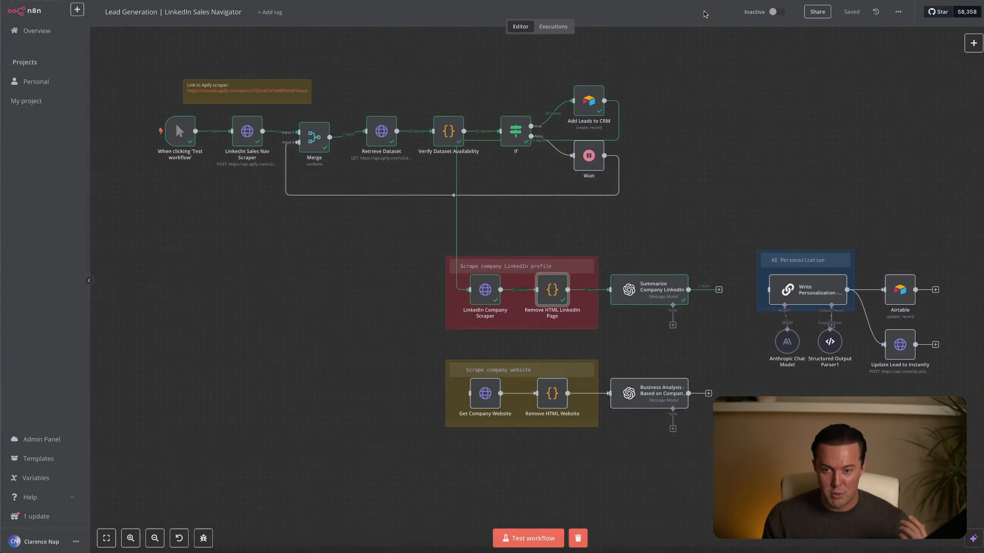
left_click(706, 17)
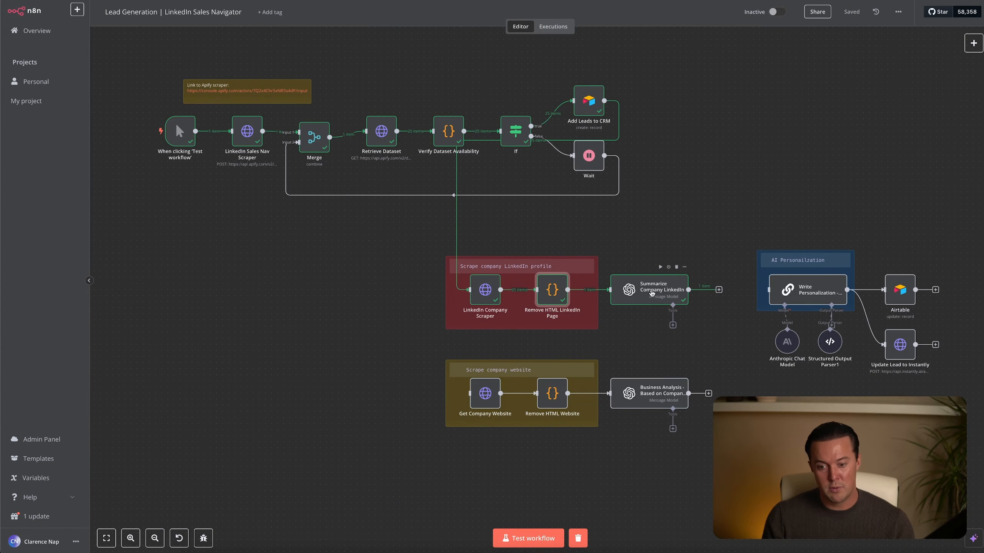
Open the Summarize Company LinkedIn node, compare its system prompt sections with the generated company summary output, and close the node.
double_click(651, 293)
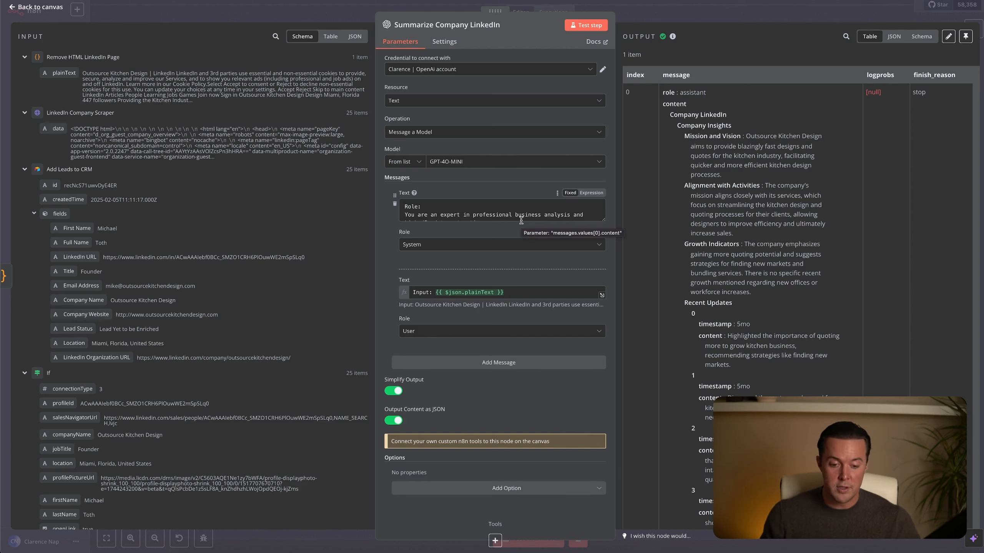
left_click(507, 218)
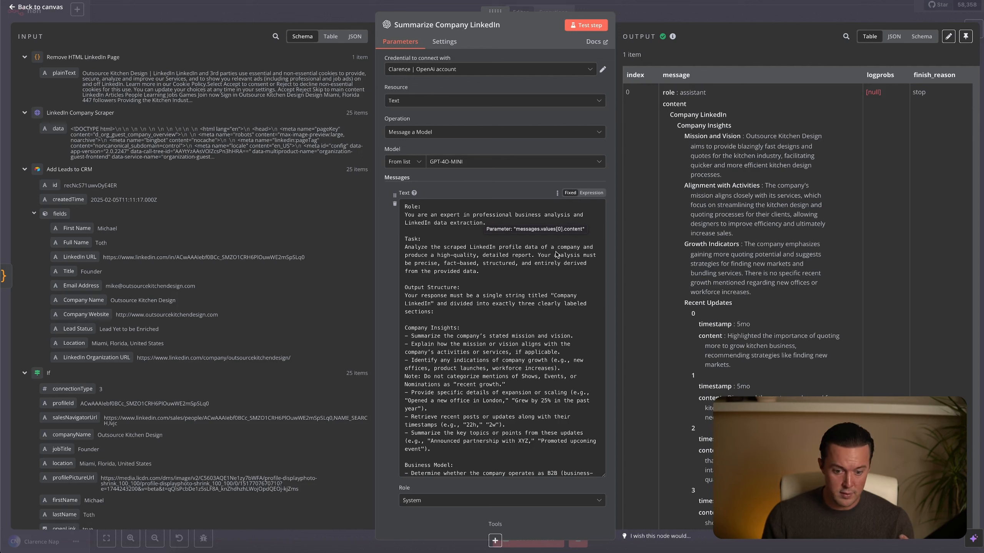
scroll(528, 251, "down", 2)
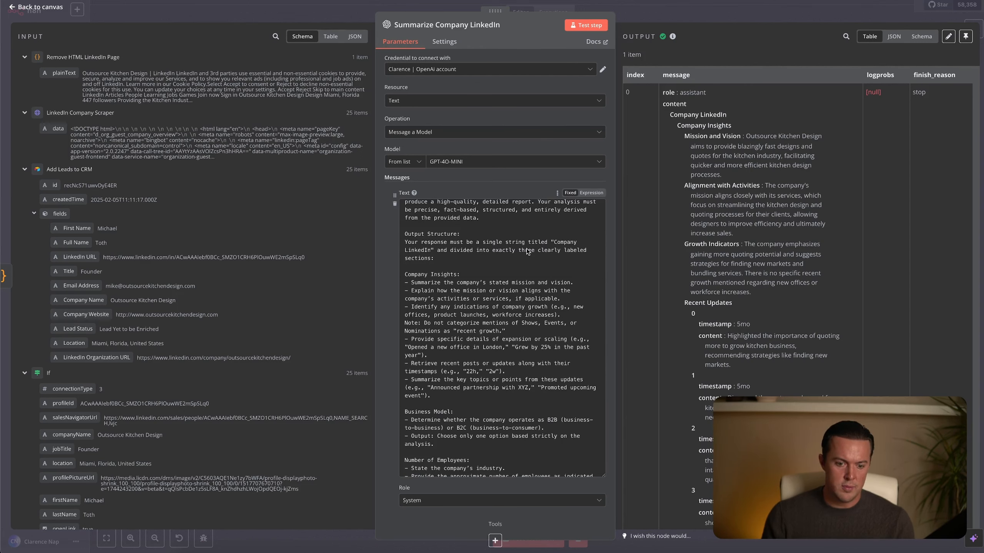
scroll(527, 252, "down", 1)
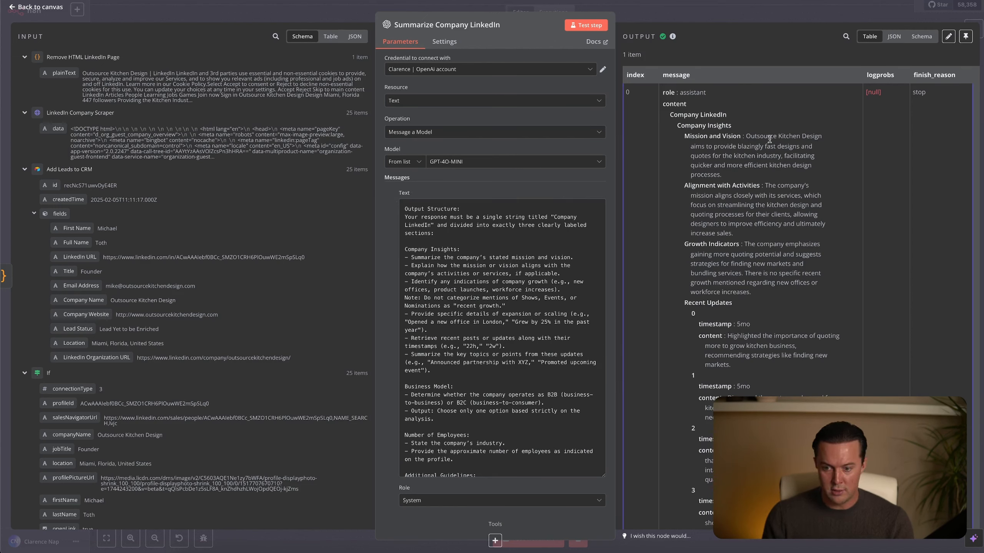
left_click(500, 252)
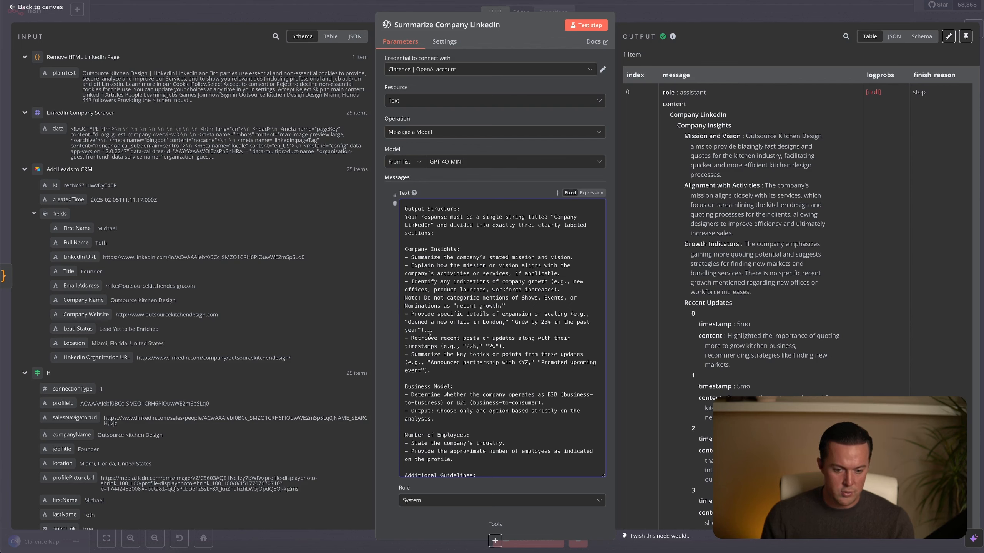
scroll(728, 295, "down", 3)
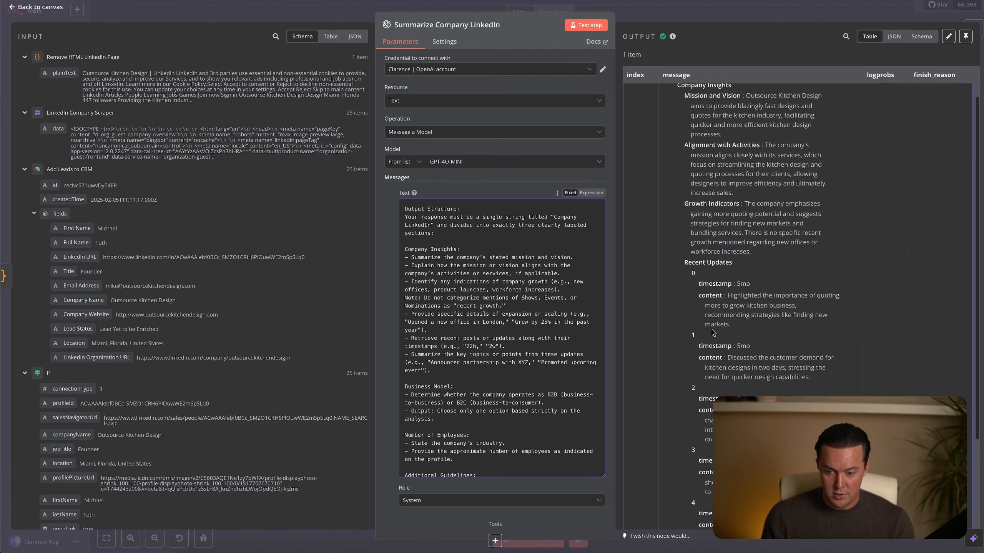
scroll(474, 325, "down", 2)
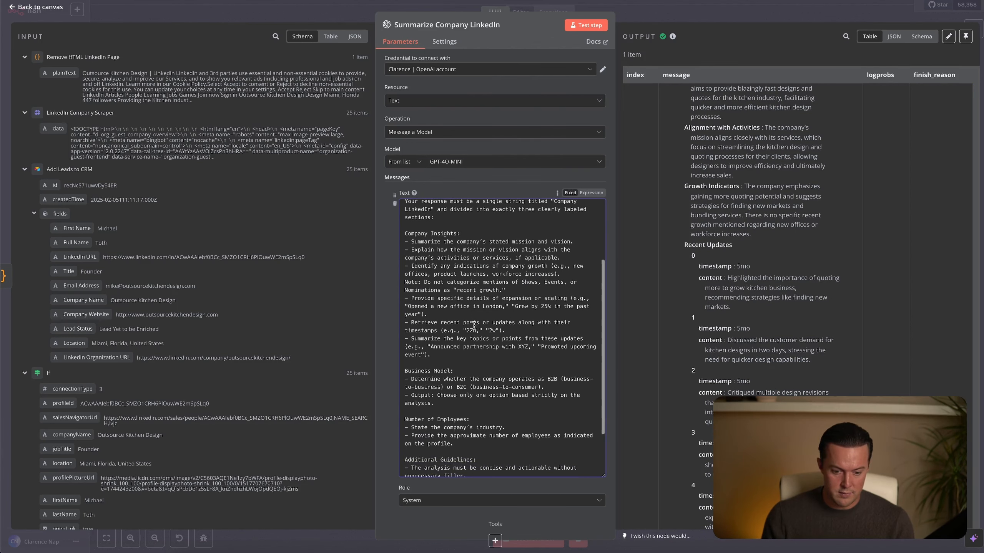
scroll(473, 325, "down", 2)
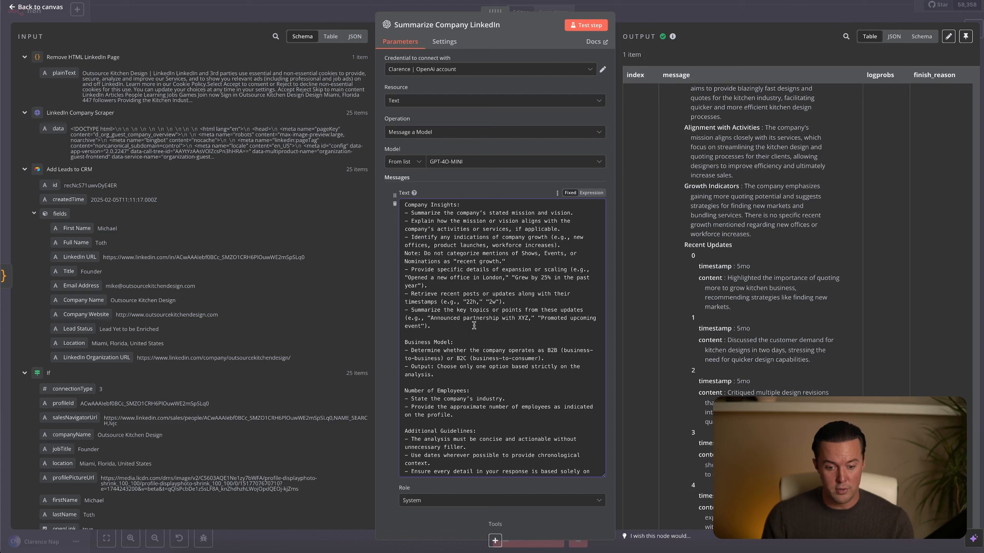
scroll(708, 372, "down", 5)
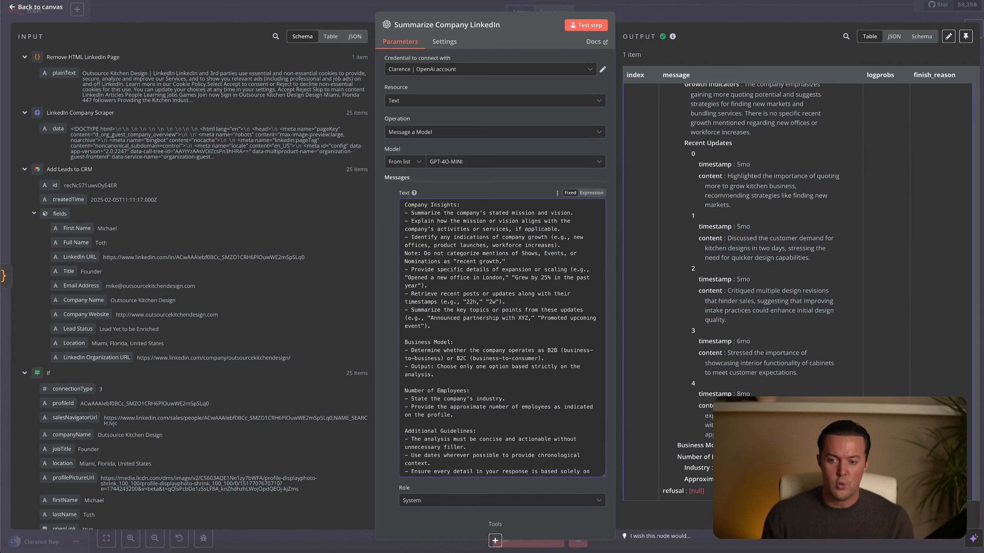
left_click(717, 14)
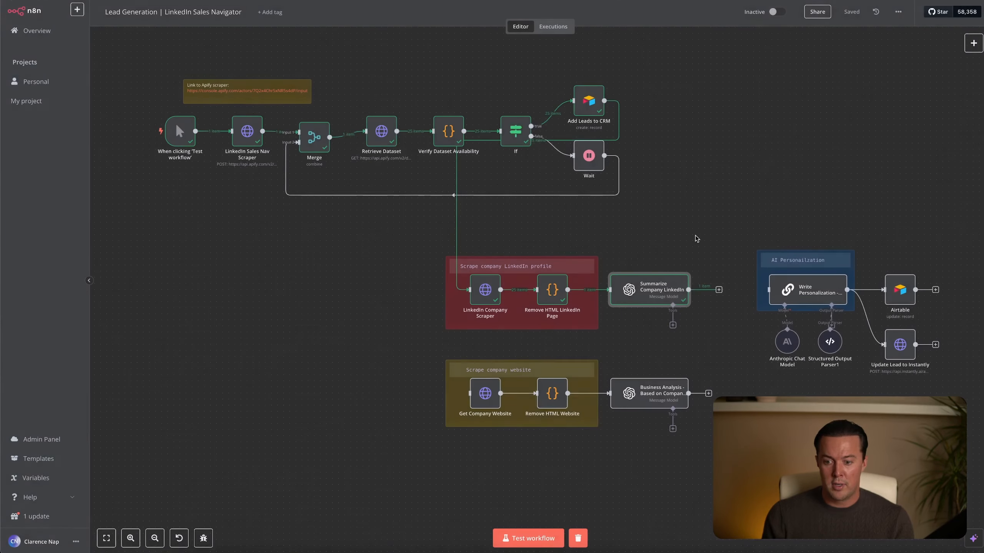
Connect the Summarize Company LinkedIn output to the Get Company Website node, and the Business Analysis output to the Write Personalization node.
left_click_drag(776, 288, 775, 289)
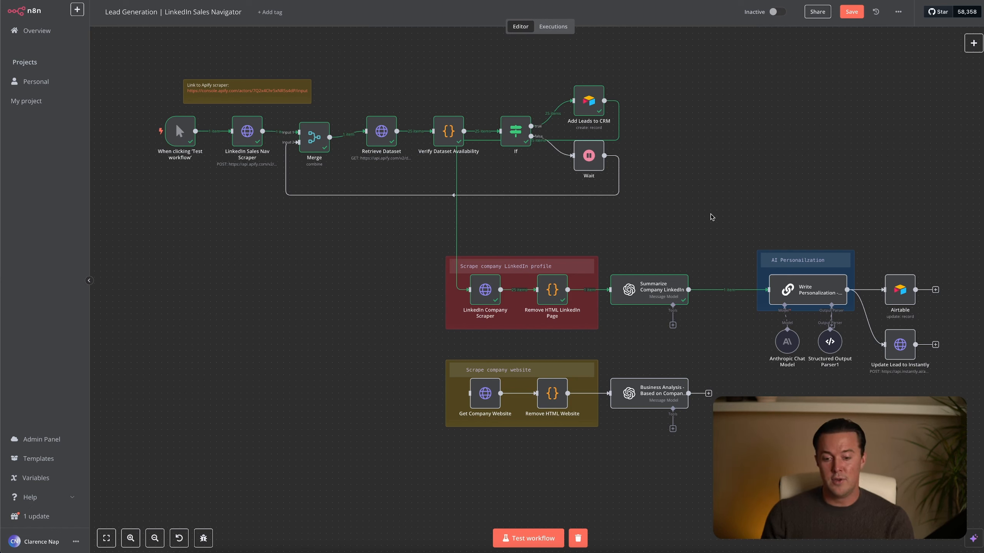
left_click(742, 292)
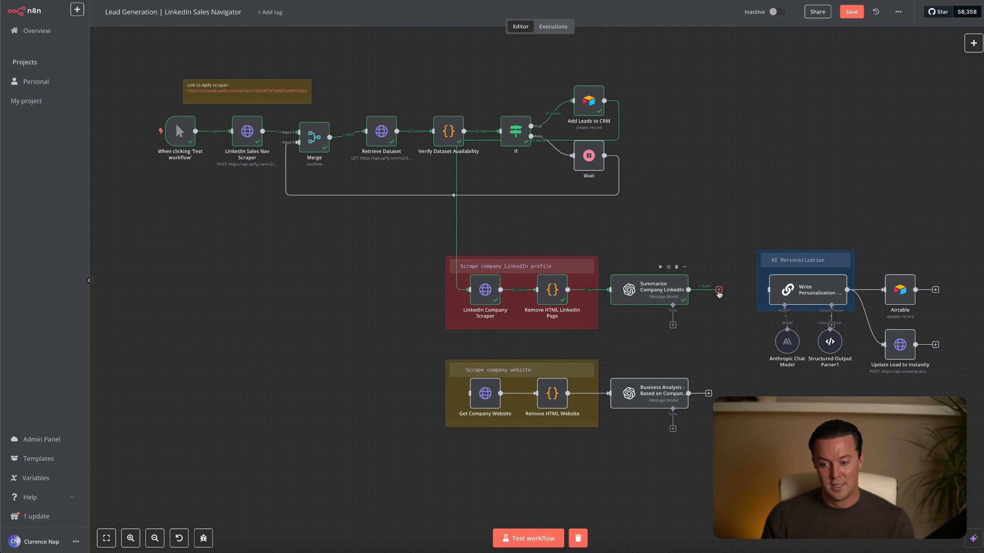
left_click_drag(719, 294, 469, 394)
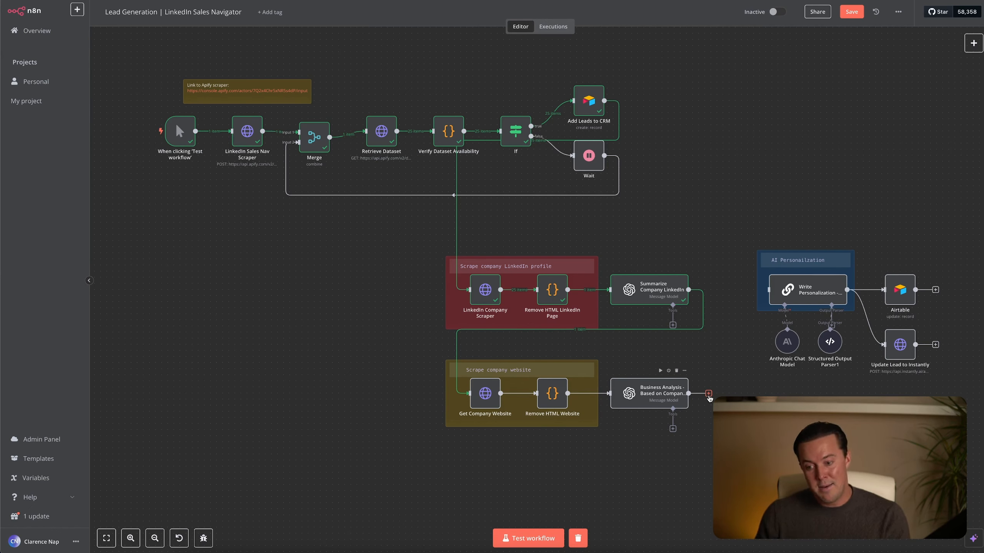
left_click_drag(708, 395, 768, 290)
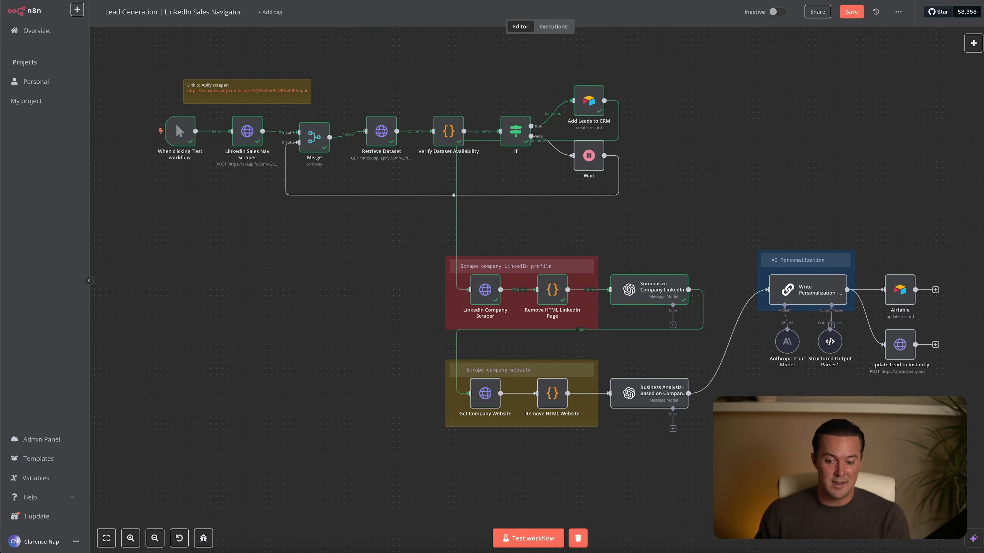